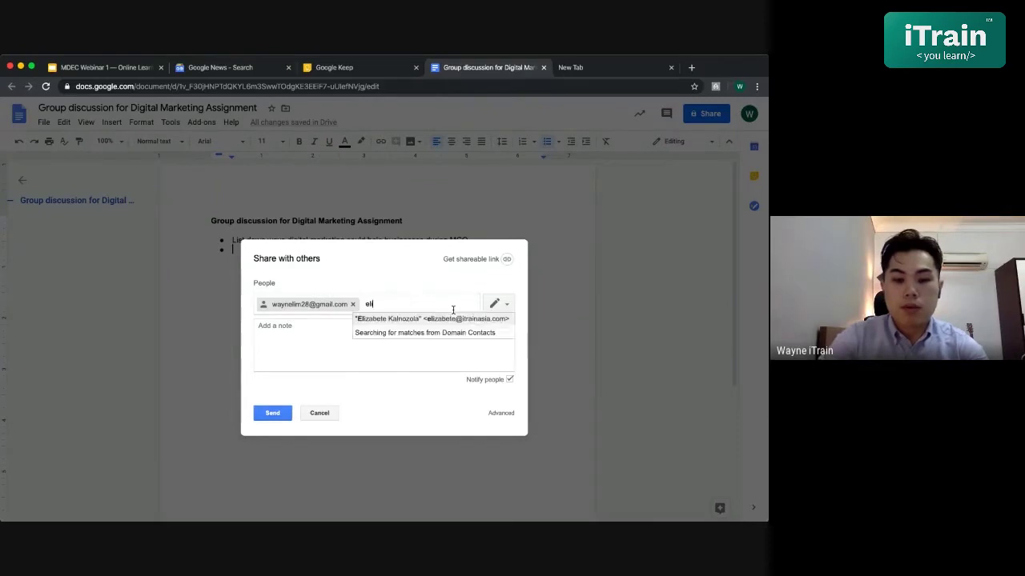
Step: Add the suggested contact as a second collaborator and begin the sharing note with "Hey guys," and "Let's work together"
left_click(458, 321)
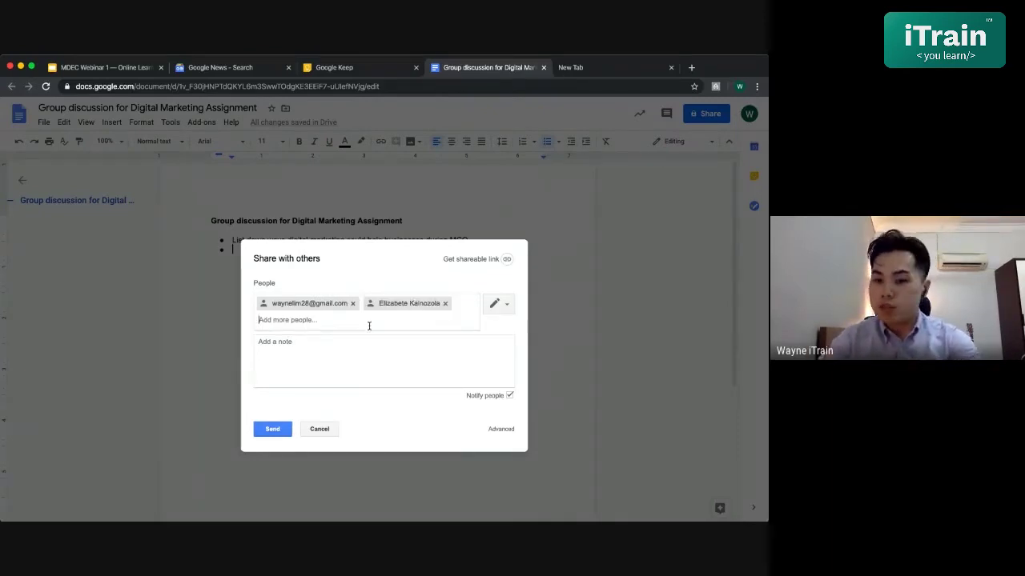
left_click(404, 358)
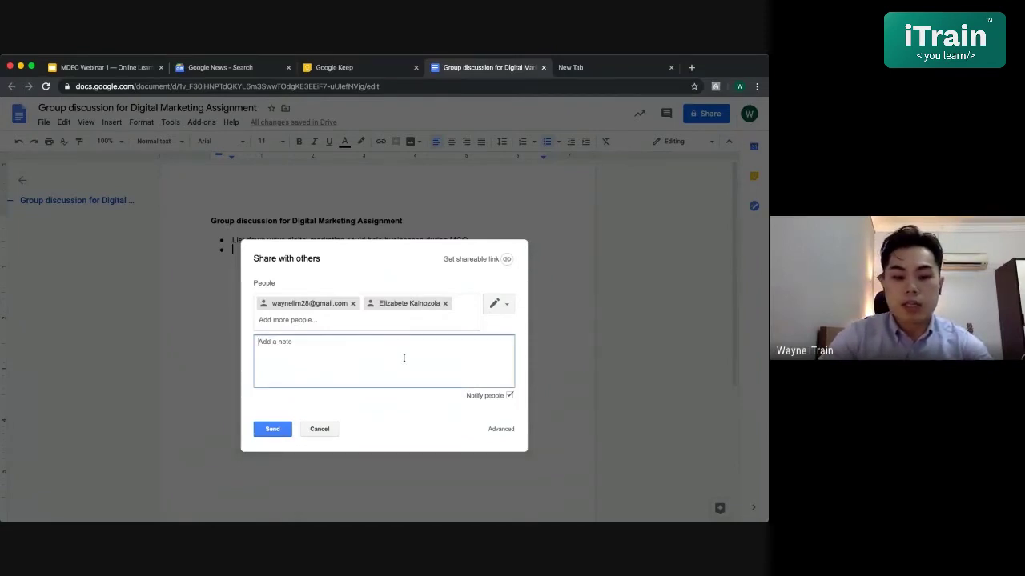
type("Hey")
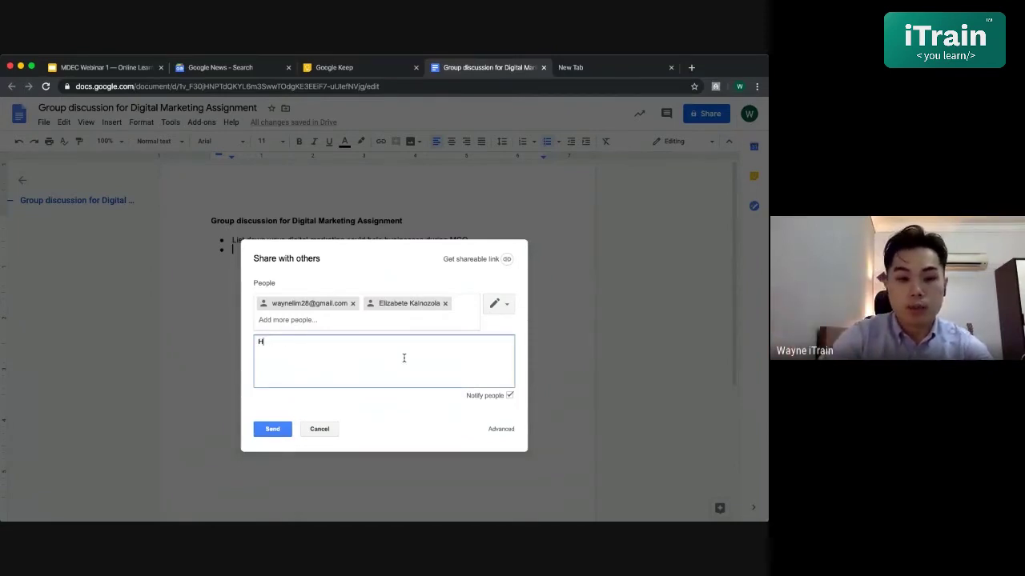
key("BackSpace")
key("BackSpace")
key("BackSpace")
type("Hey gu")
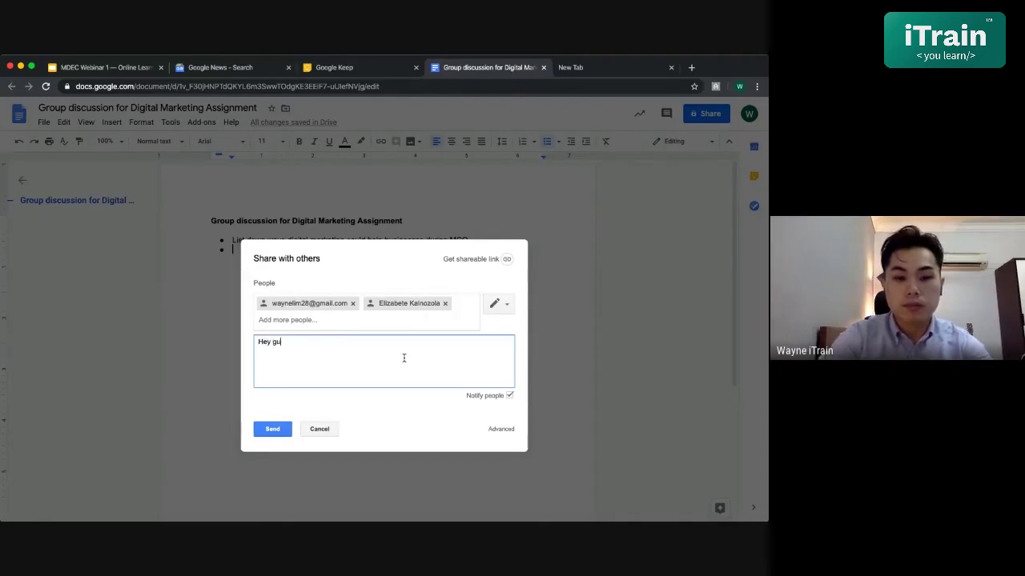
type("ys,  Let")
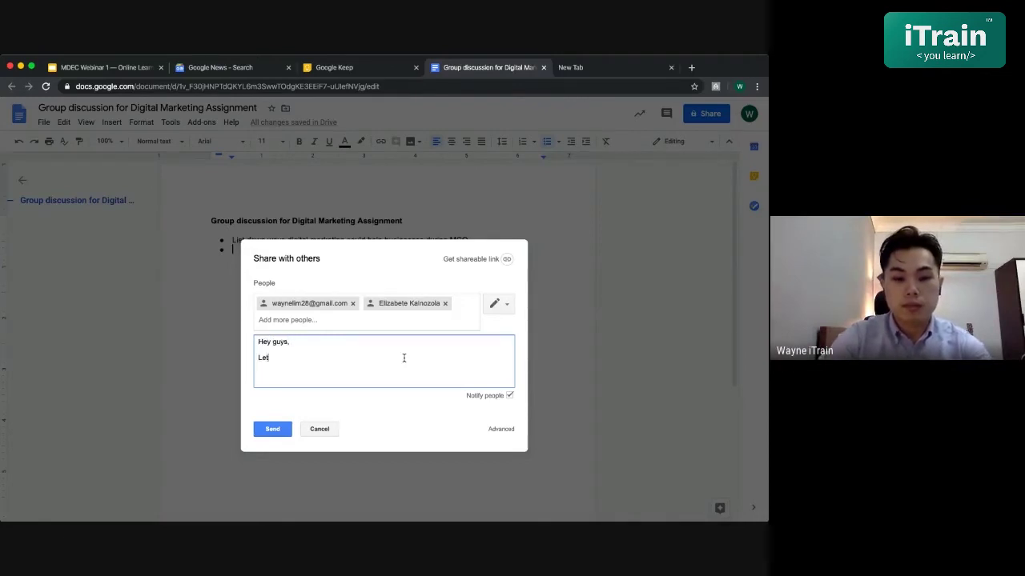
type("'s work together")
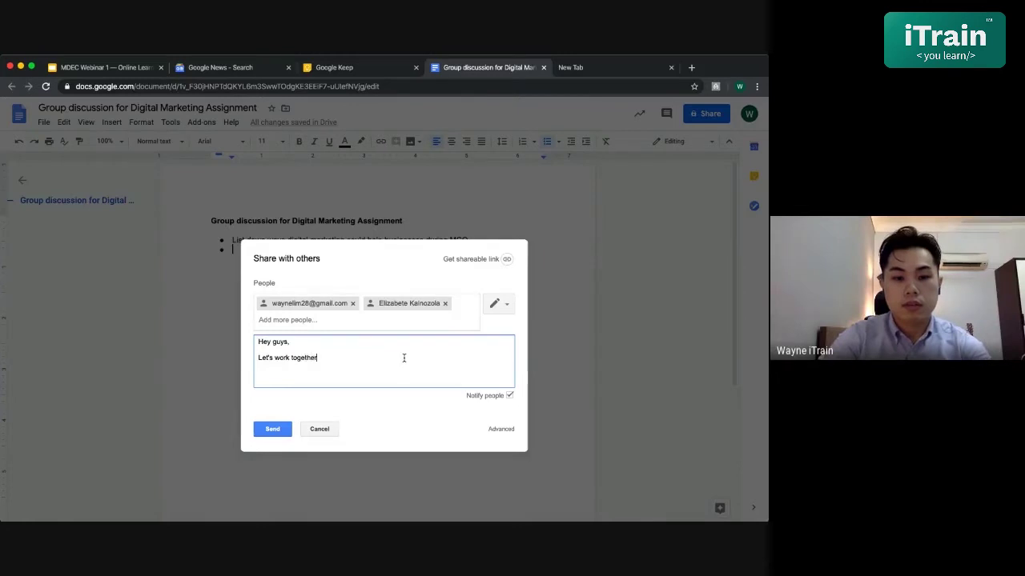
Step: End the note with "Cheers," and the sender's first name, and send the invitation, approving sharing outside the organization
key("Return")
key("Return")
type("Cheersm")
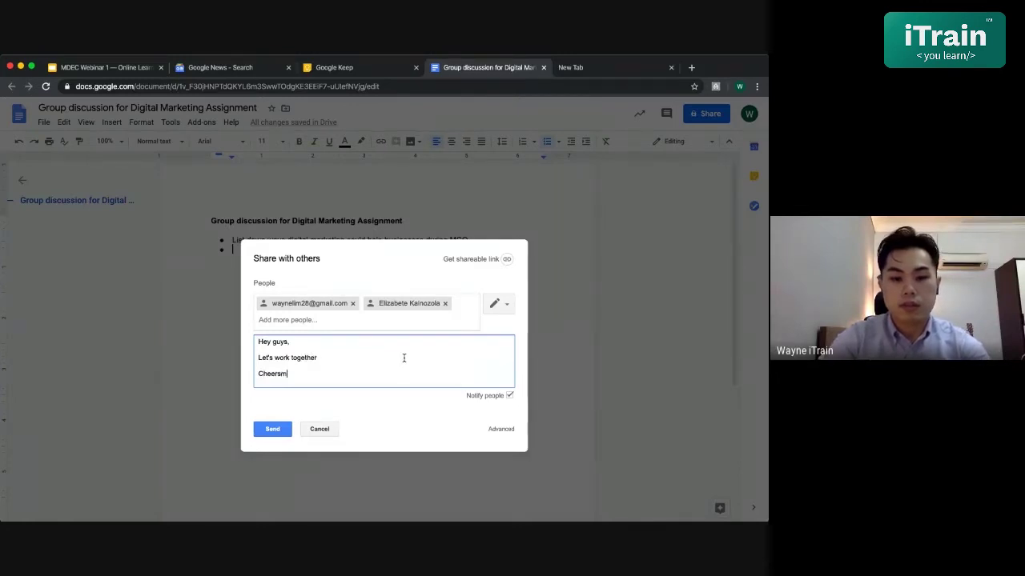
key("Return")
key("BackSpace")
key("BackSpace")
type("Wayne")
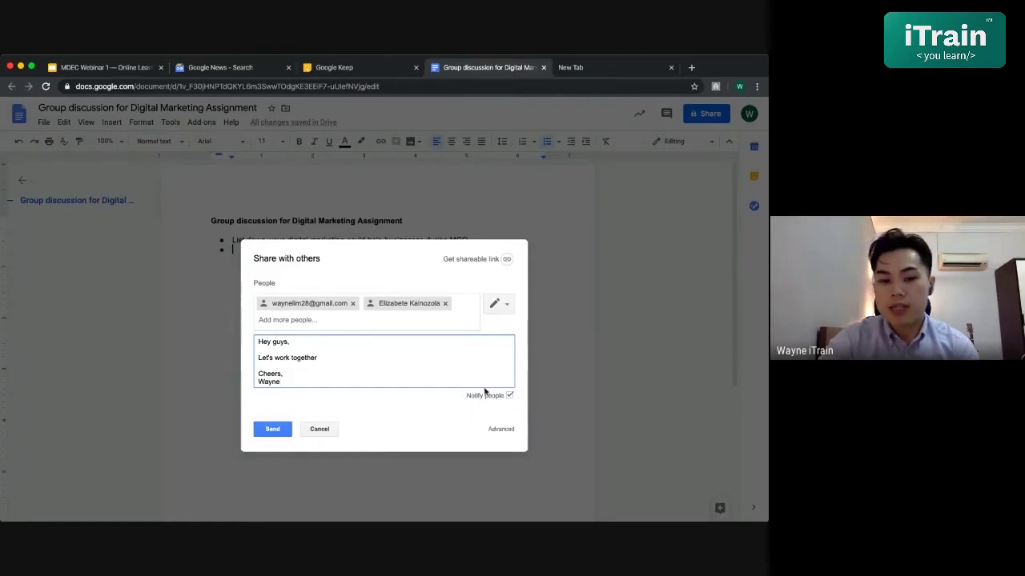
left_click(290, 430)
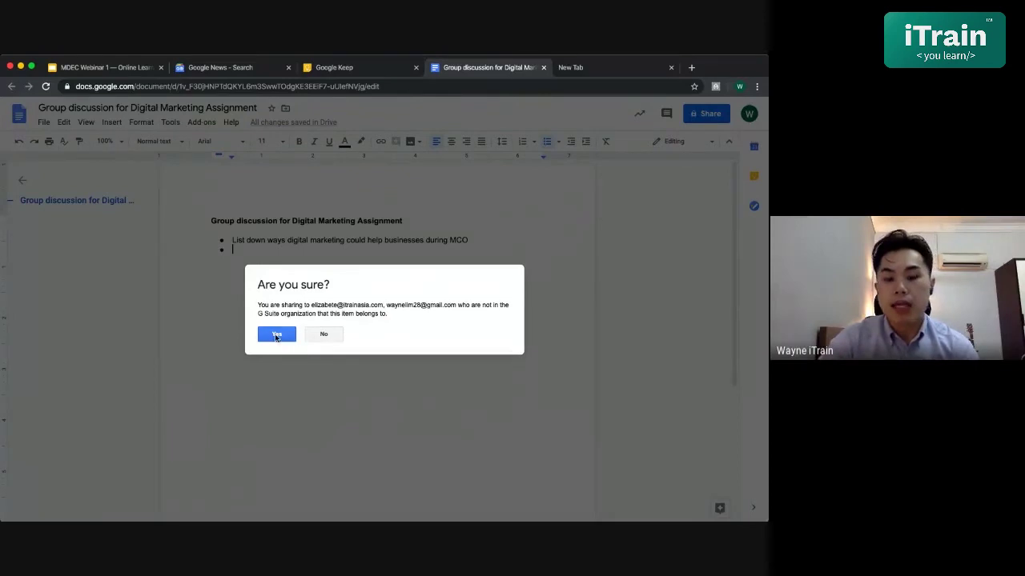
left_click(276, 336)
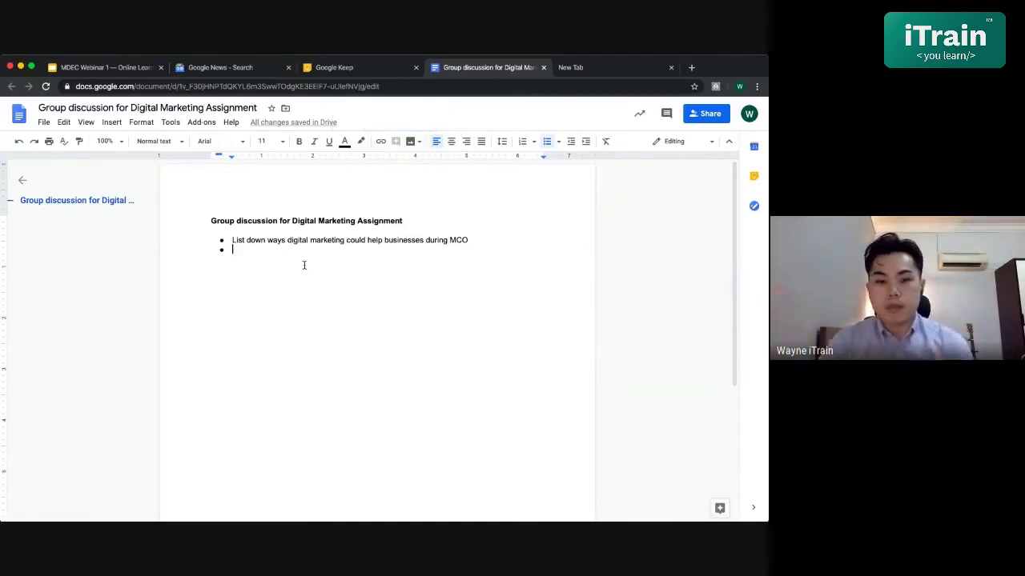
Step: Review the document's version history, comparing the April 6, 2:32 PM version with the current version, and return to the document
left_click(44, 121)
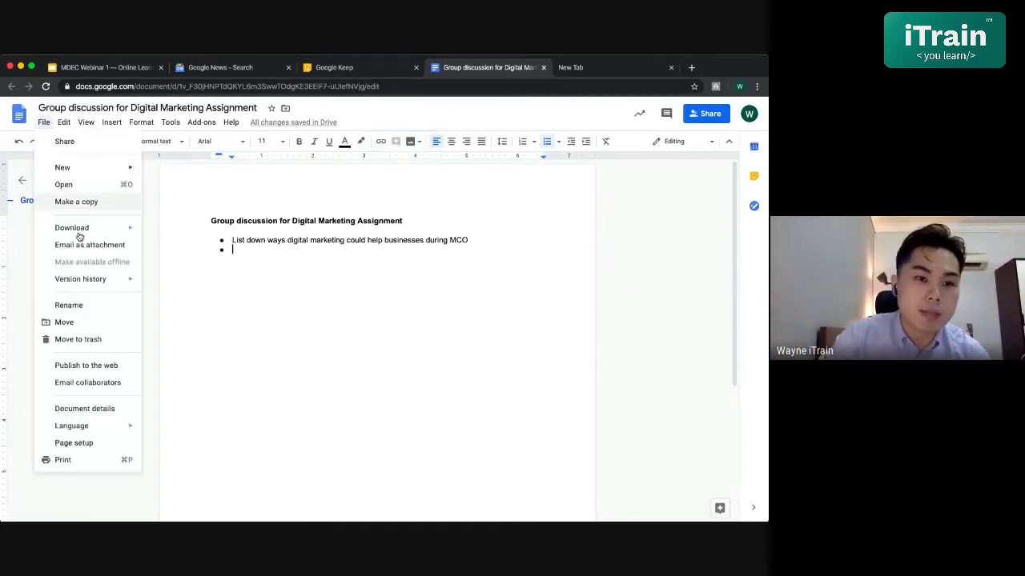
mouse_move(80, 286)
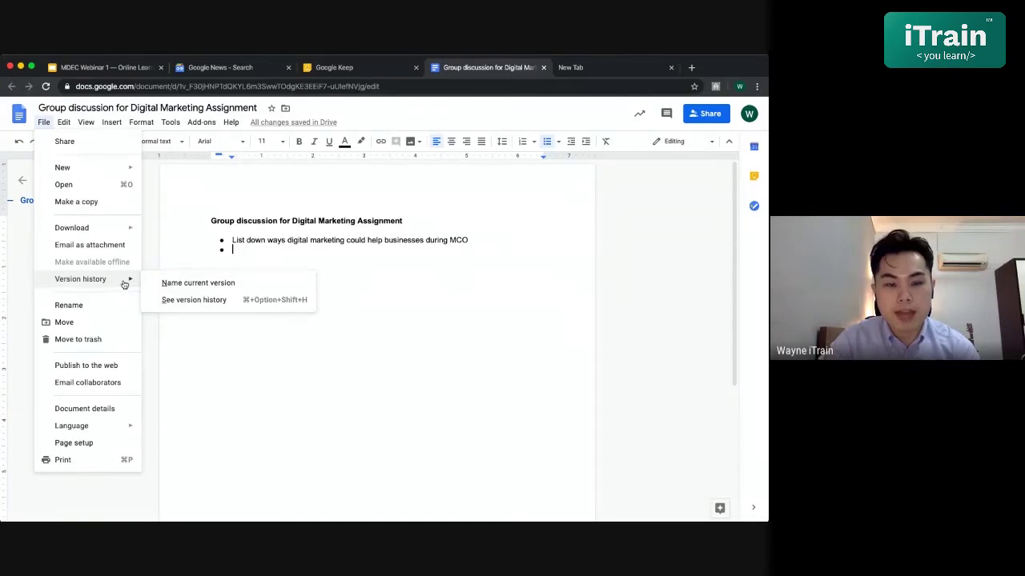
left_click(225, 301)
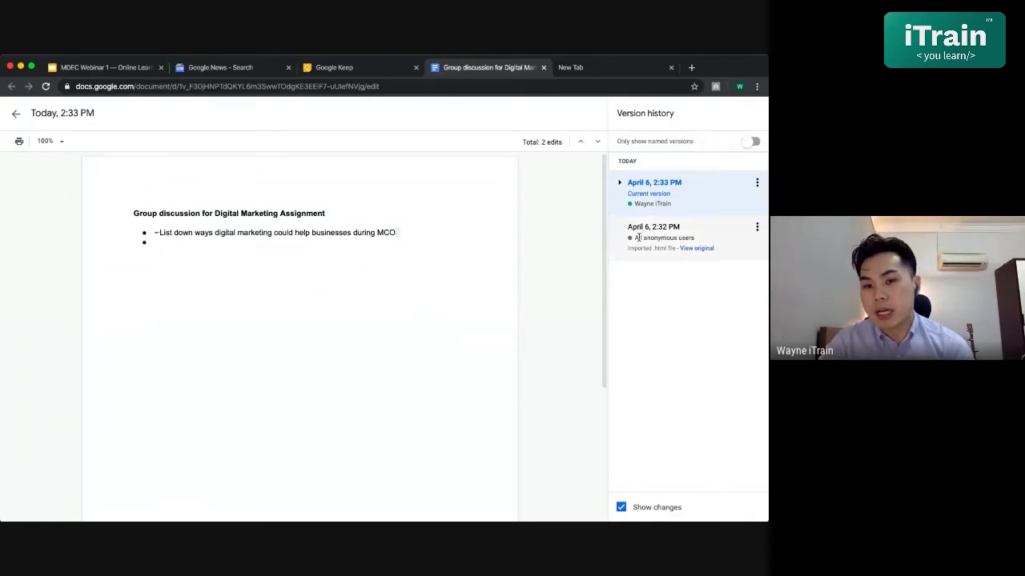
left_click(664, 214)
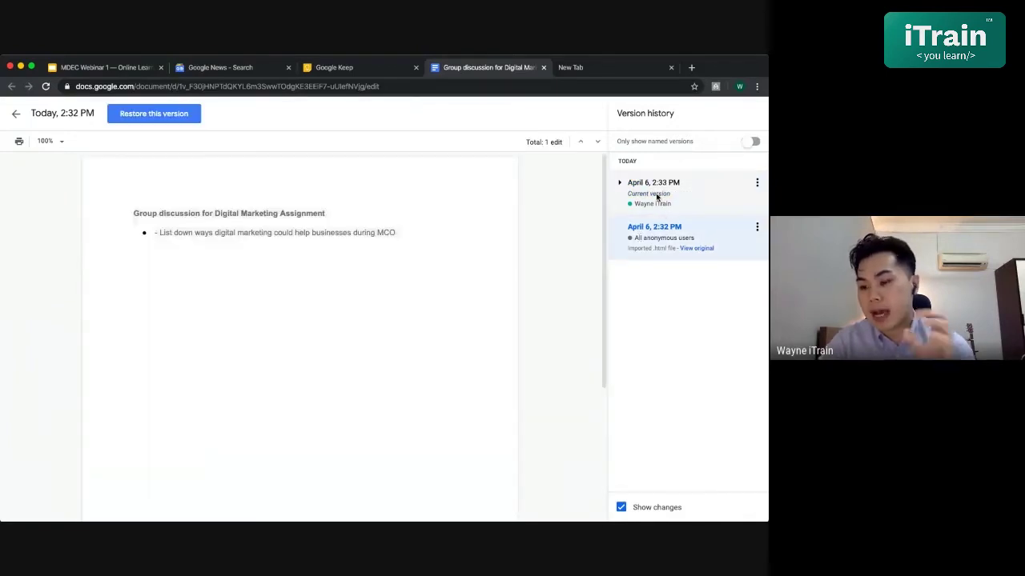
left_click(656, 196)
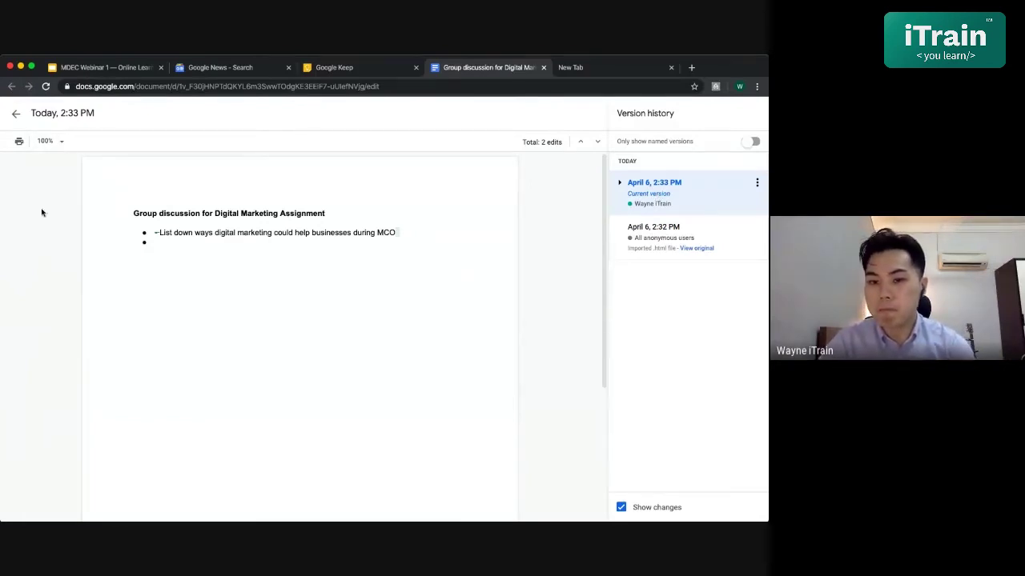
left_click(17, 116)
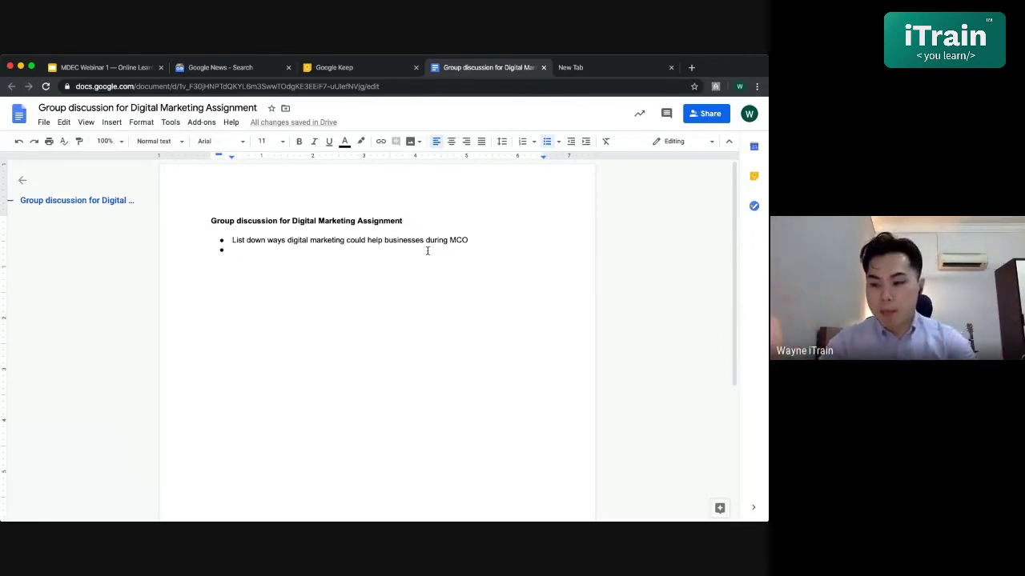
Step: Switch the document to Suggesting mode and suggest the text "We could market businesses through social media" in the empty second bullet
left_click(666, 144)
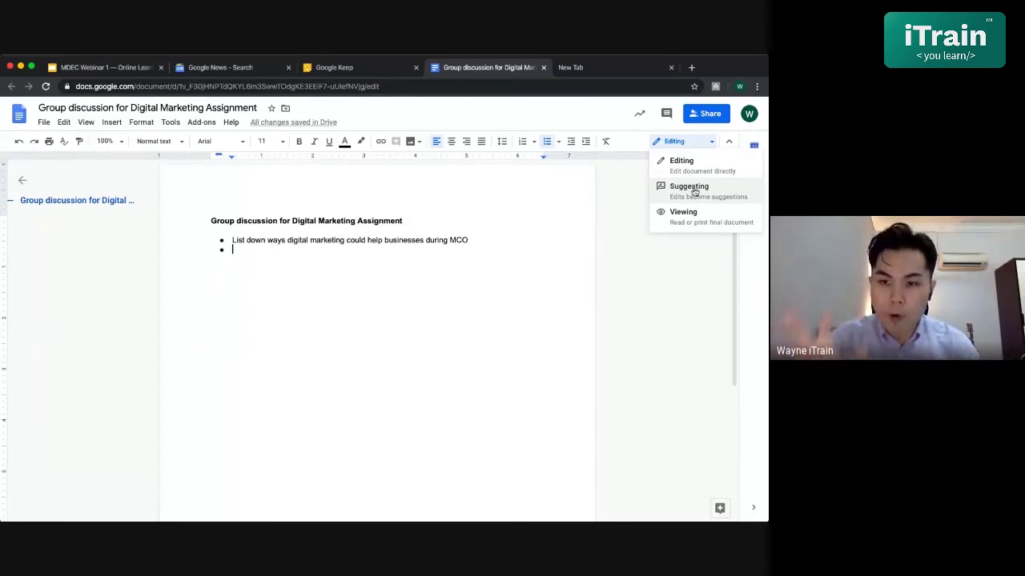
left_click(690, 187)
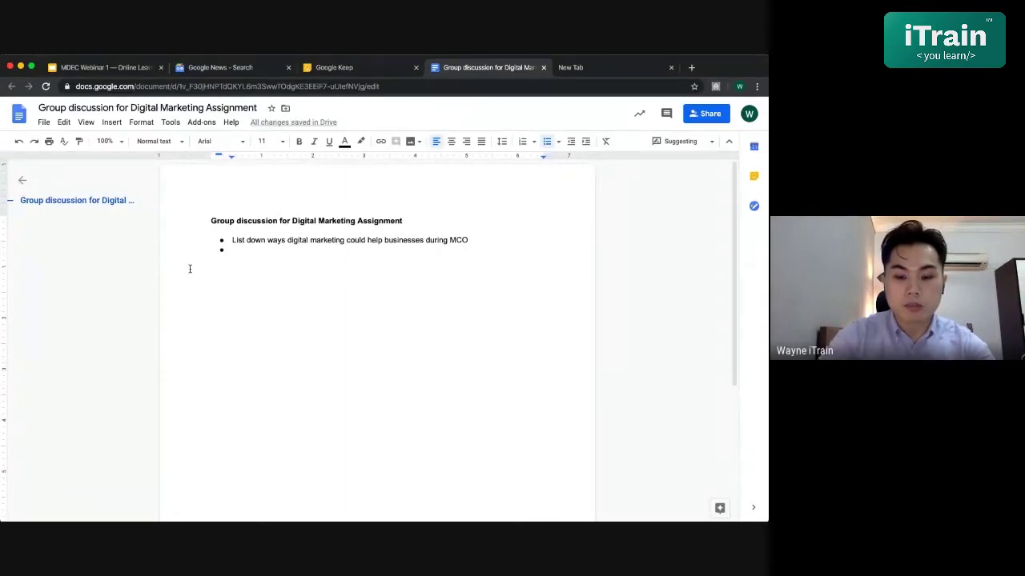
type("We could")
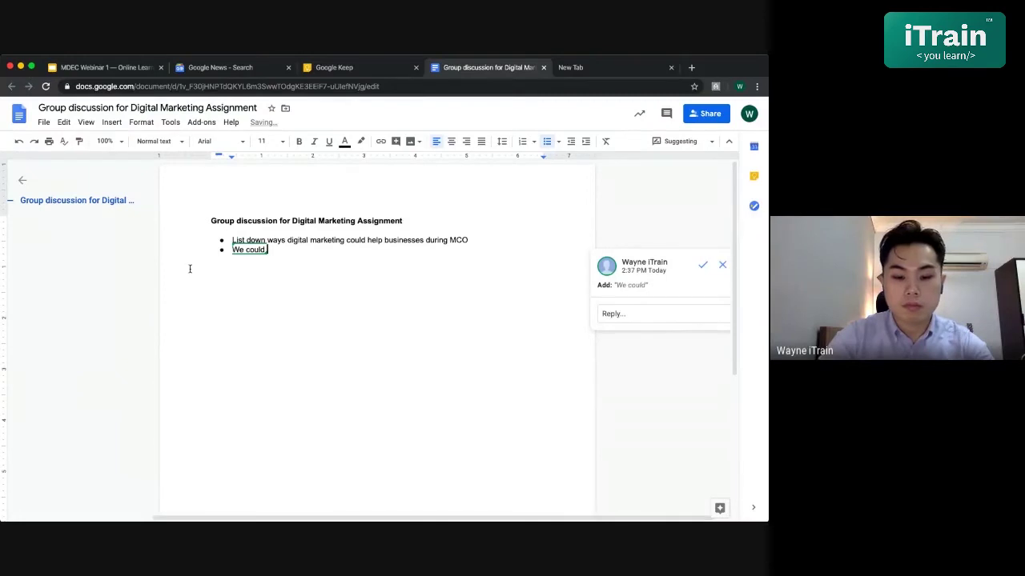
type(" m")
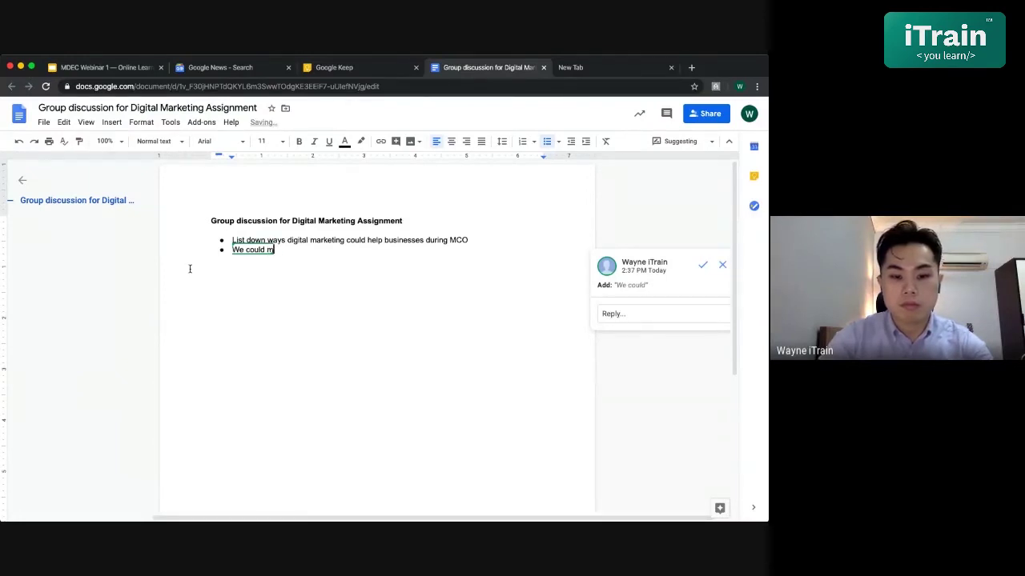
type("arket bus")
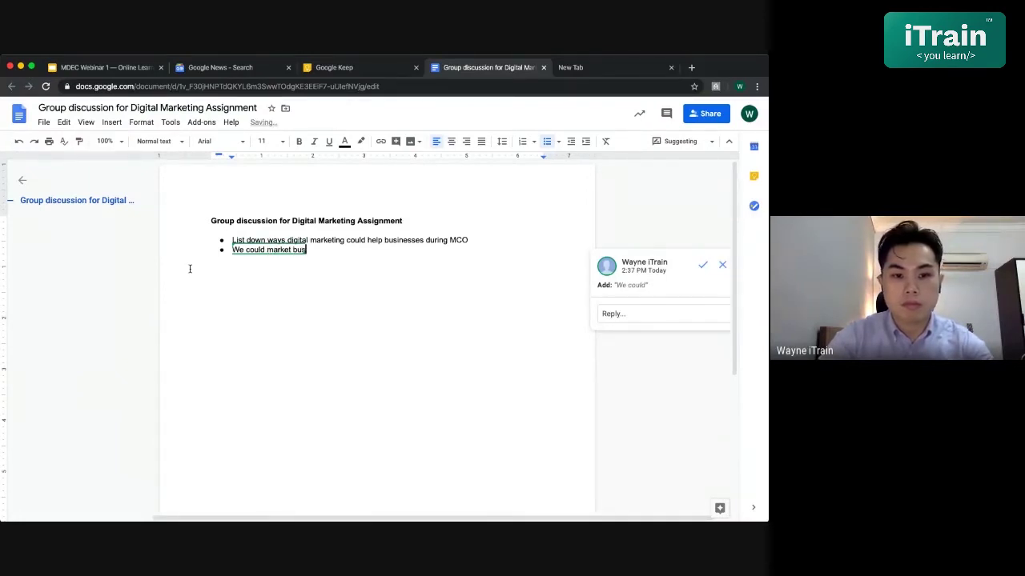
type("inesses thro")
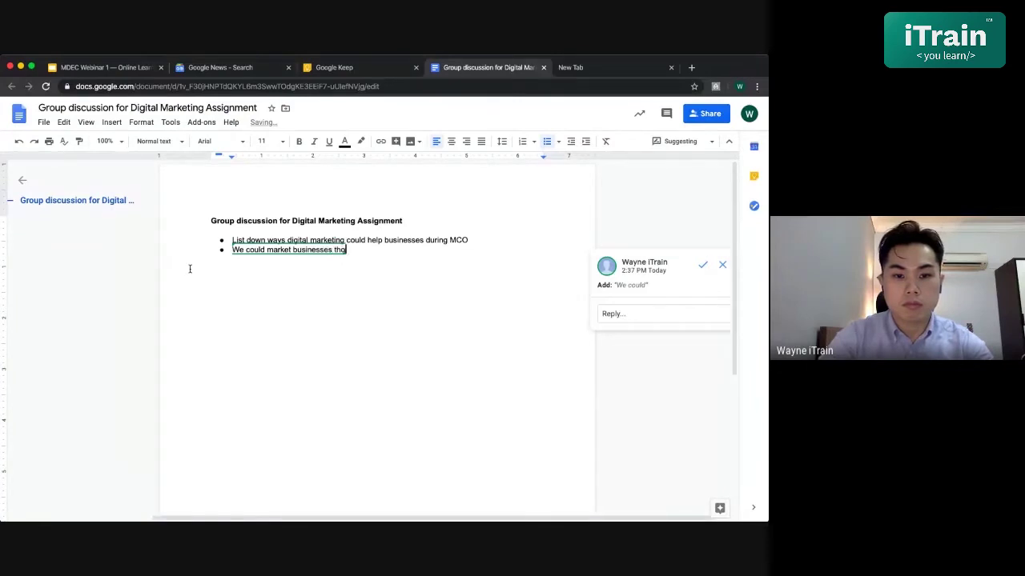
key("BackSpace")
key("BackSpace")
key("BackSpace")
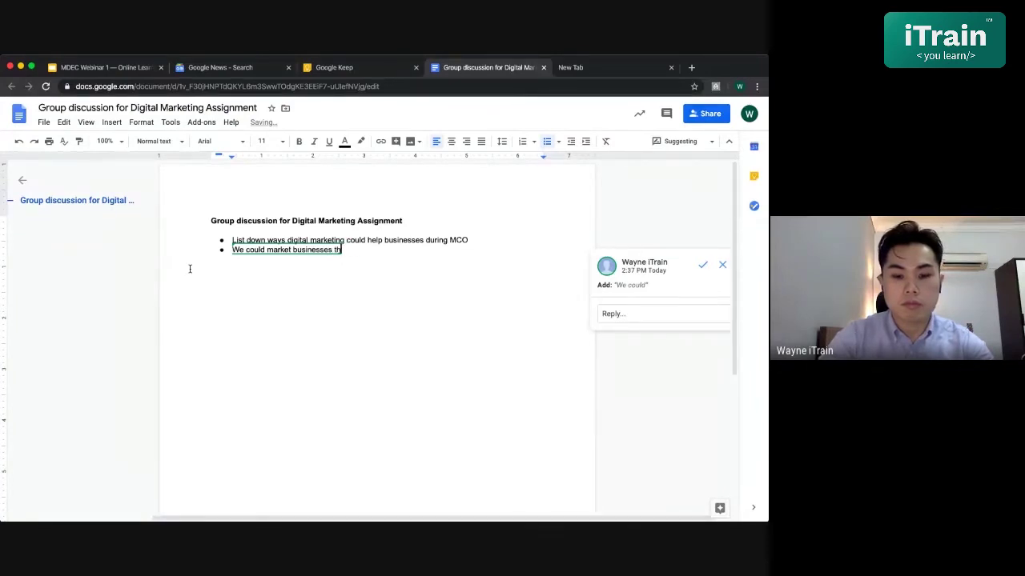
type("hrough,social media")
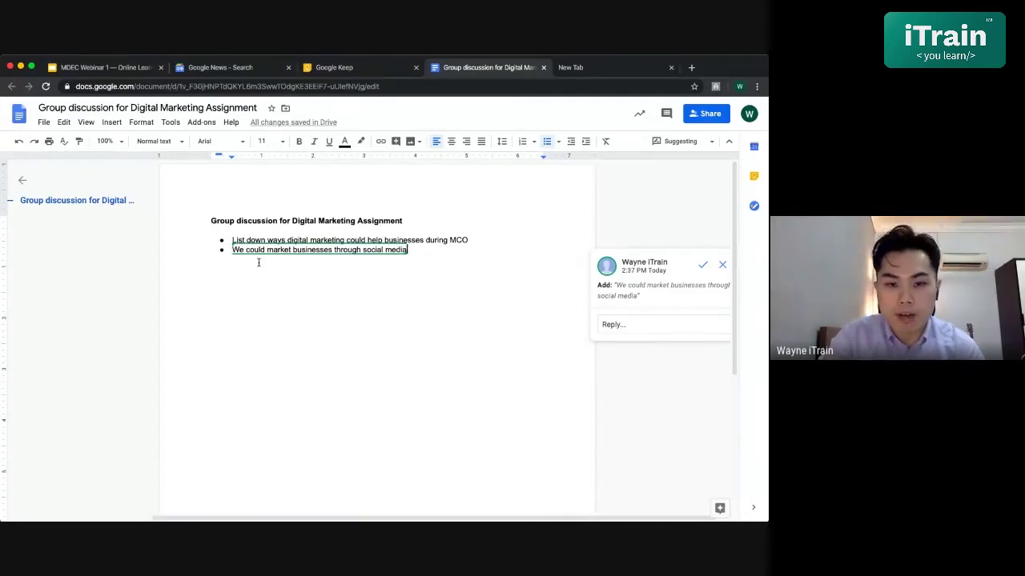
Step: Post the reply "I think it could be better" on the suggested bullet text
left_click(603, 324)
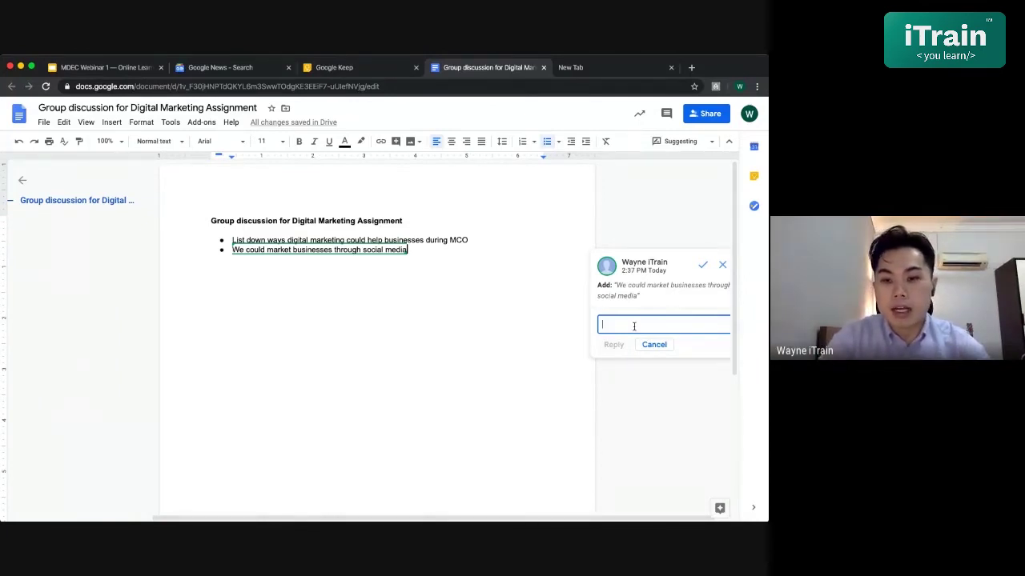
type("I think it ")
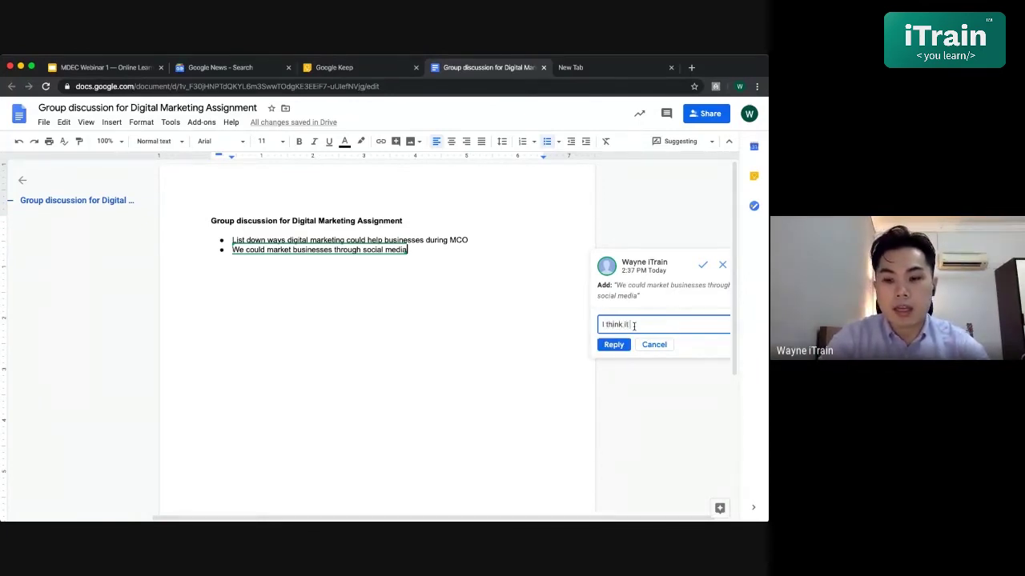
type("could be")
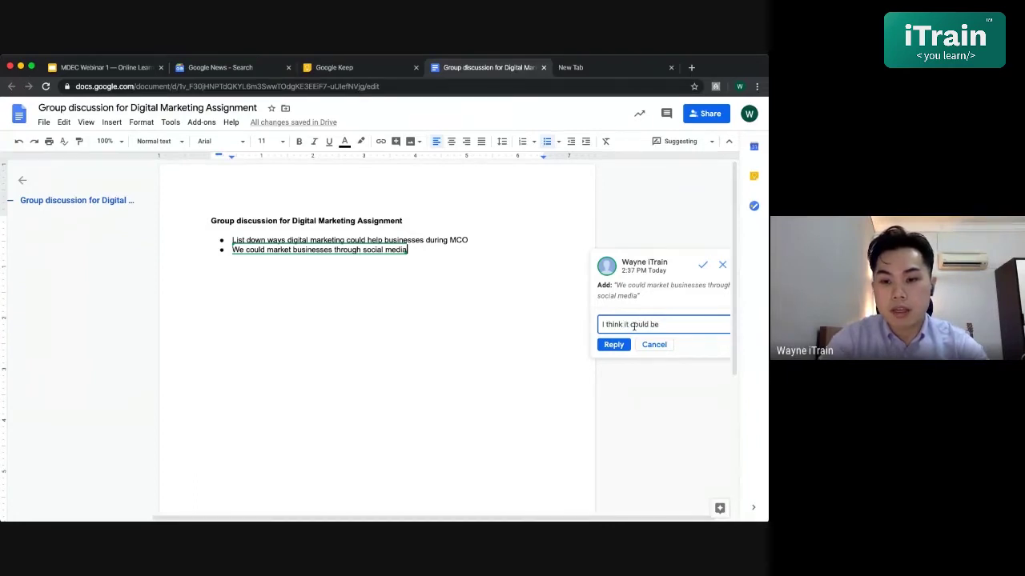
type(" el")
key("BackSpace")
key("BackSpace")
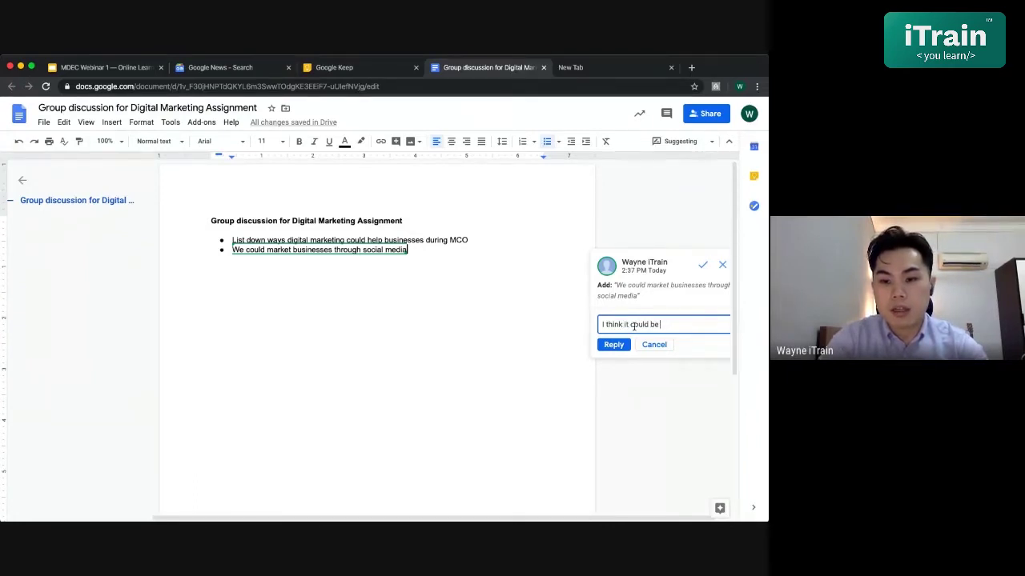
type("added")
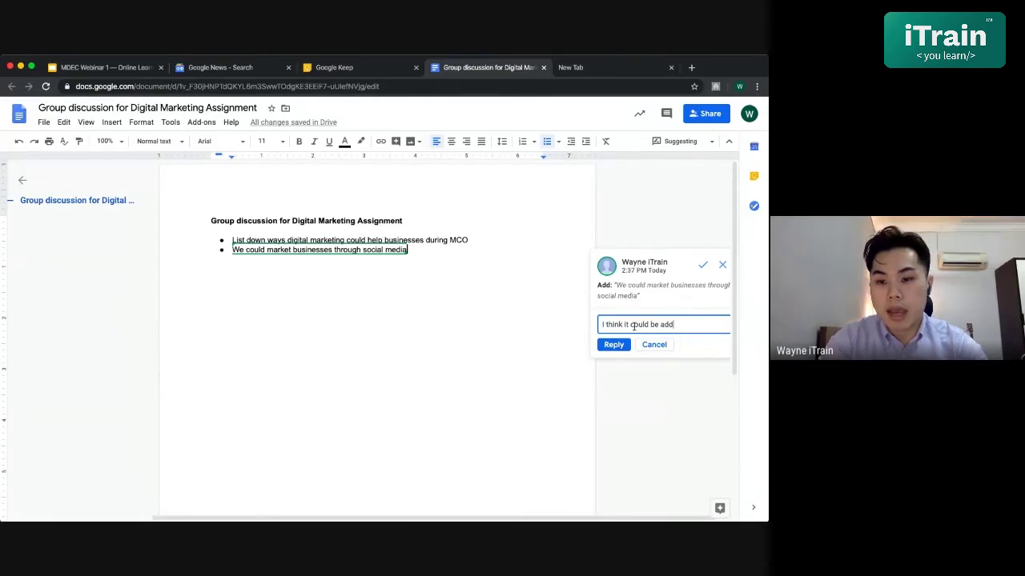
key("BackSpace")
key("BackSpace")
key("BackSpace")
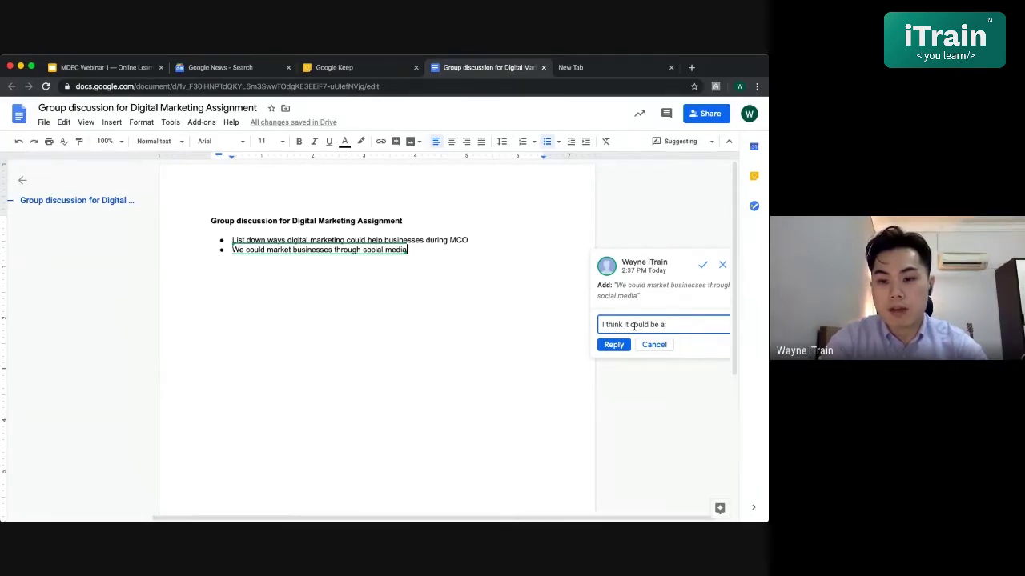
type("beter")
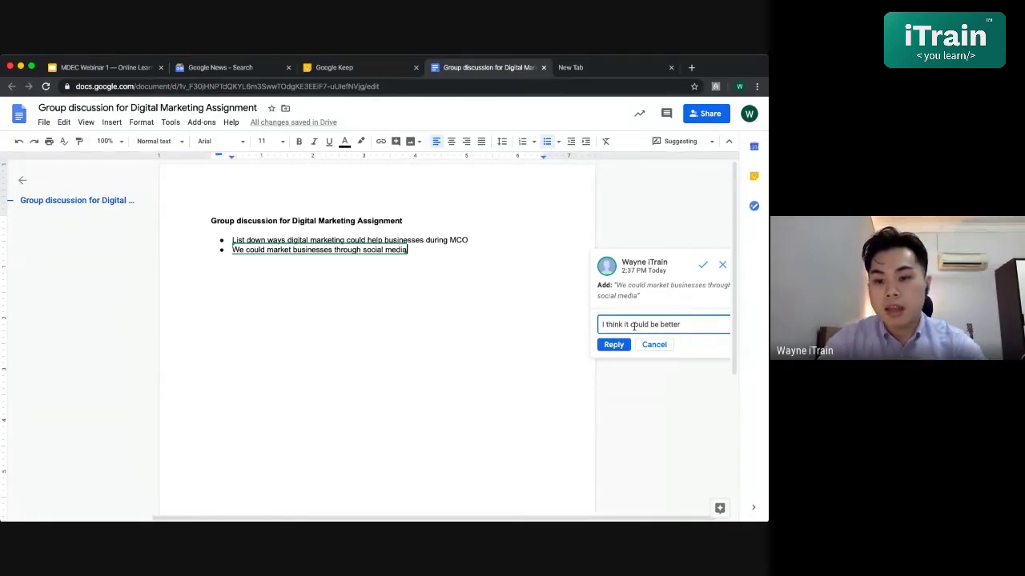
left_click(613, 344)
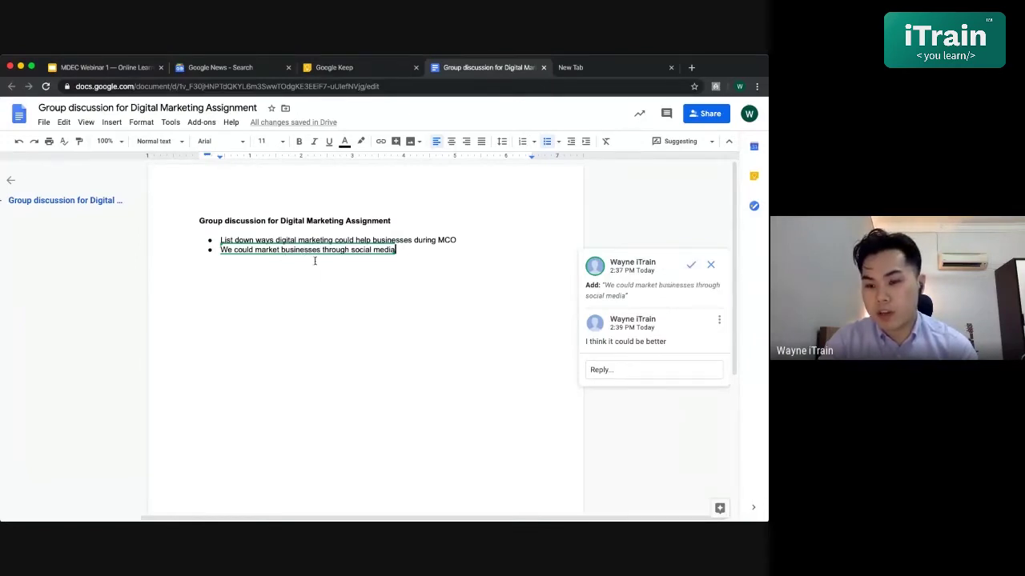
Step: Accept the suggested bullet text, undo the acceptance and reject the suggestion instead
left_click(690, 266)
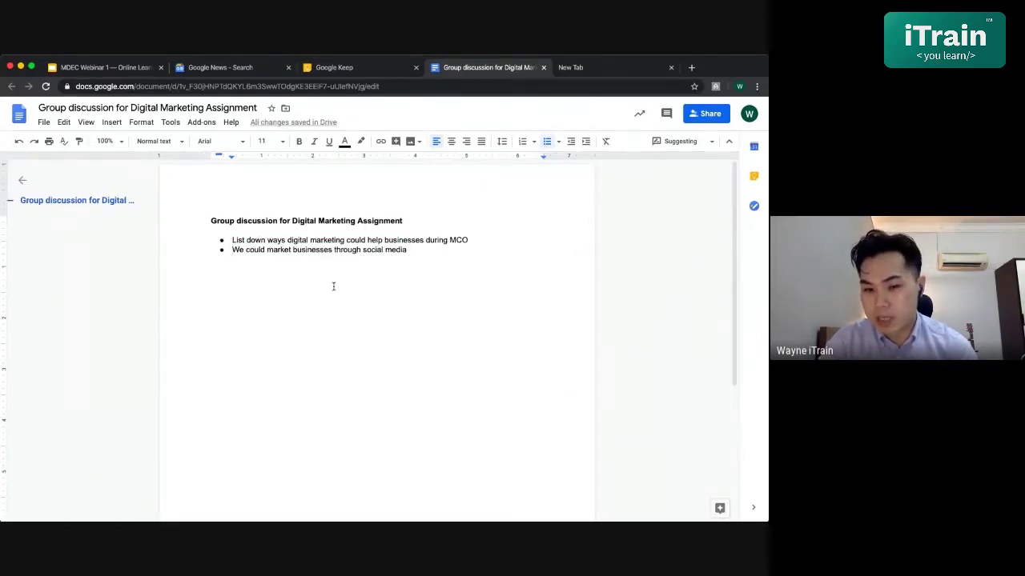
key("super+z")
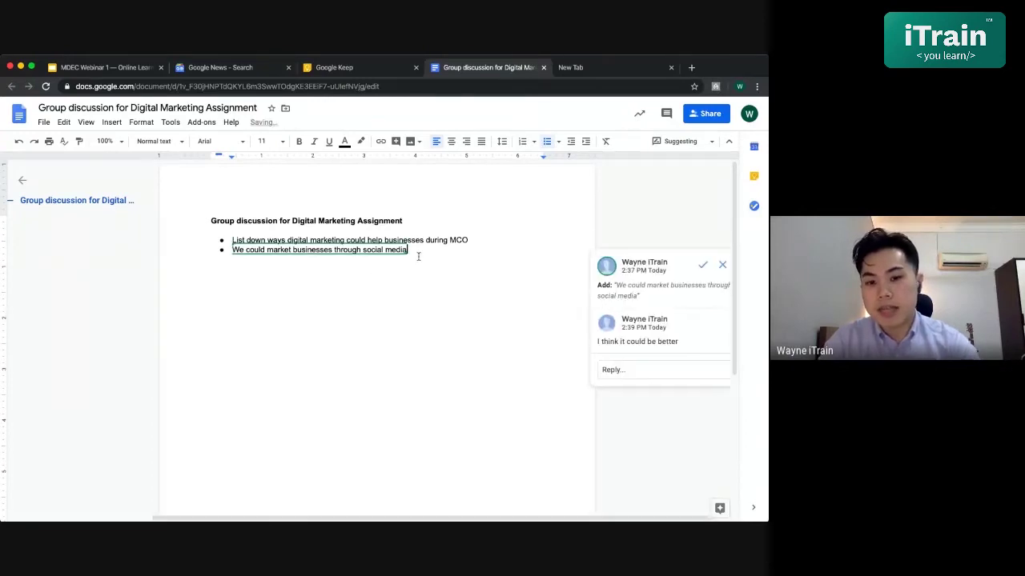
left_click(723, 266)
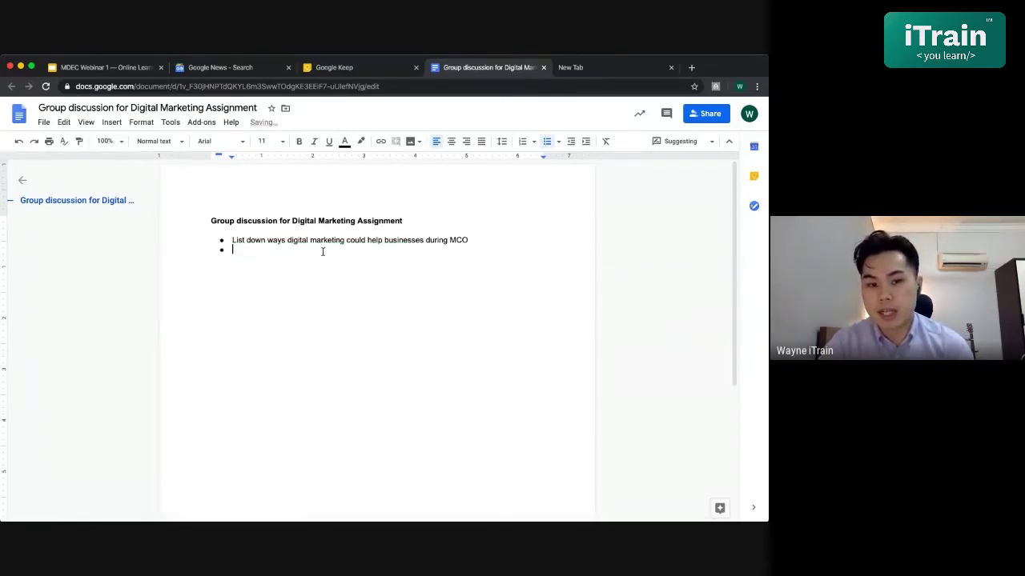
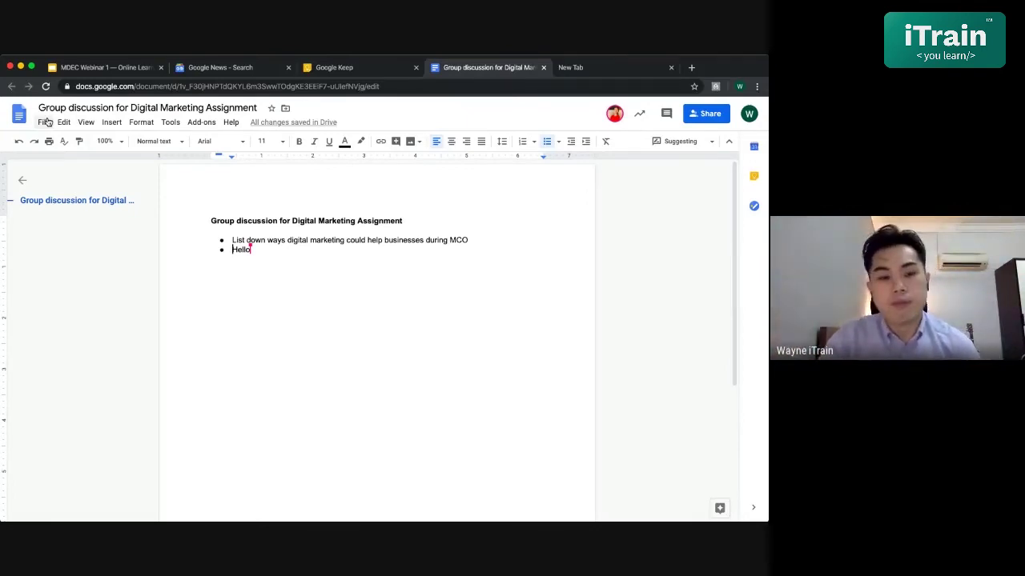
Step: Open the document's version history and expand the current April 6, 2:40 PM version into its individual versions
left_click(47, 121)
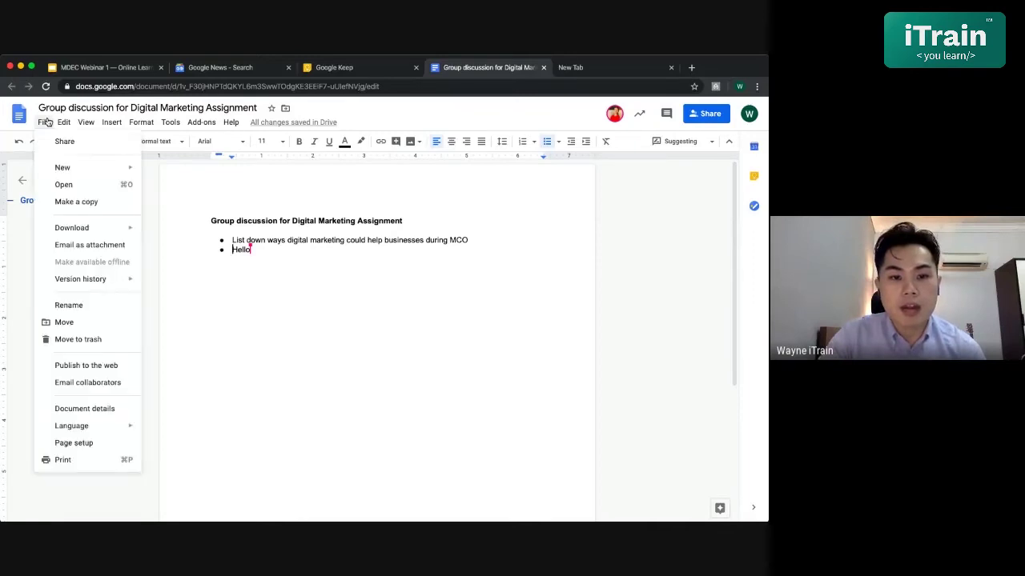
left_click(360, 277)
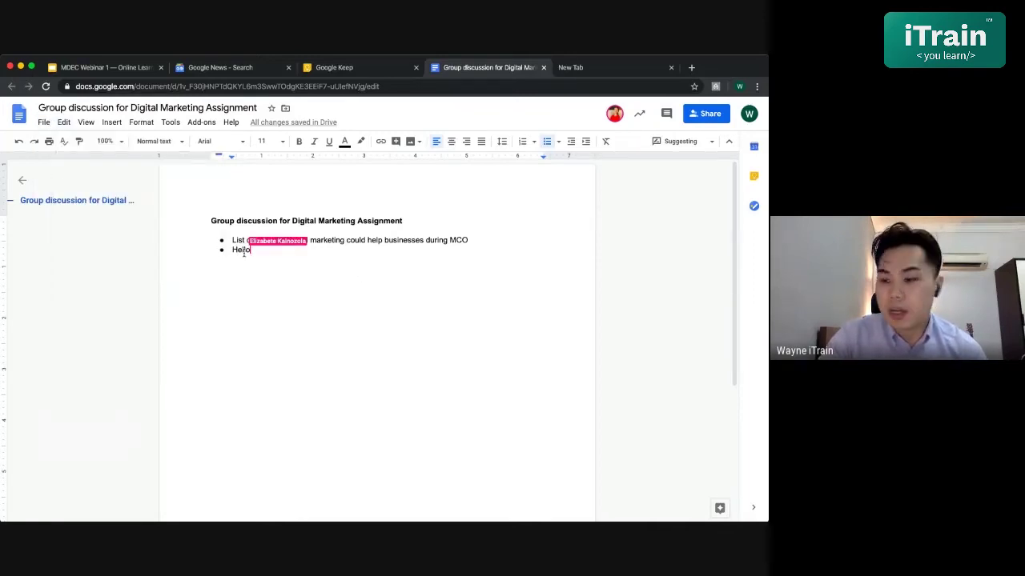
left_click(42, 124)
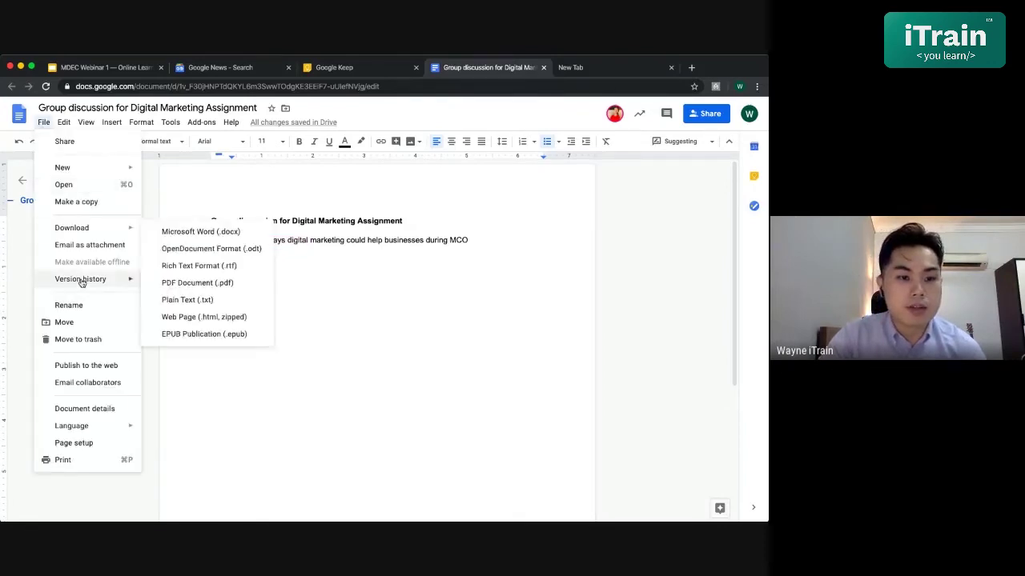
mouse_move(82, 282)
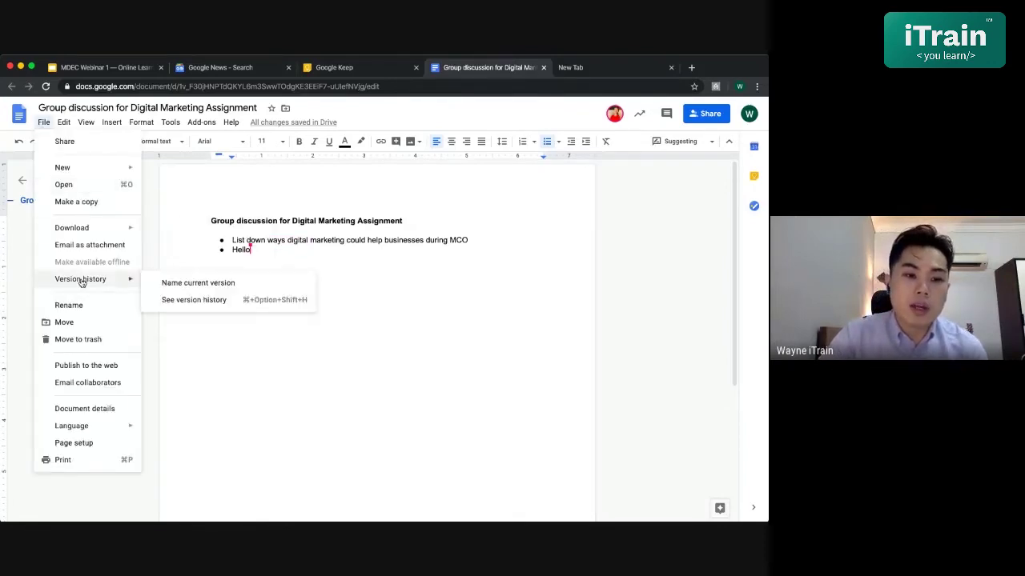
left_click(210, 302)
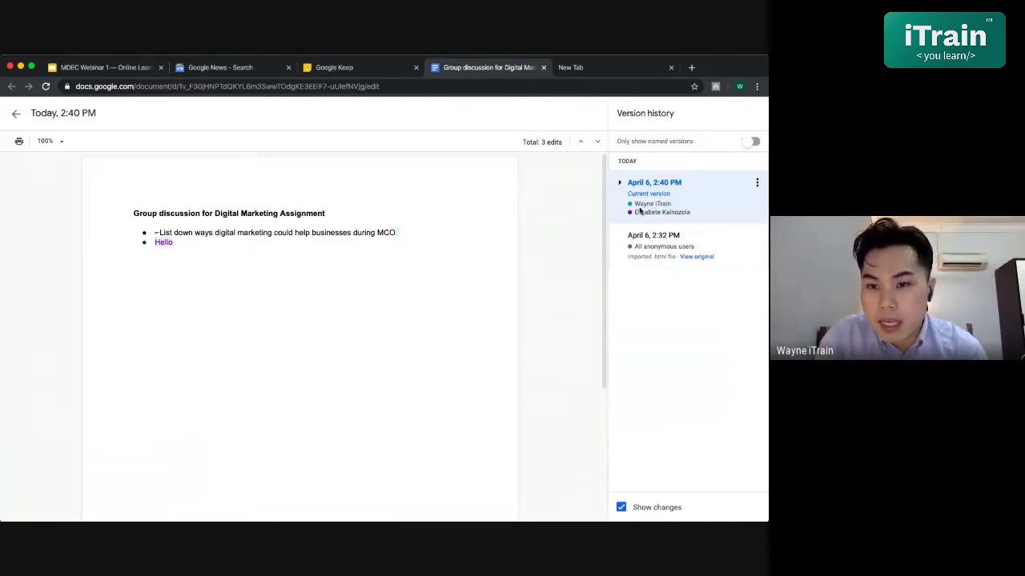
left_click(636, 181)
key("Escape")
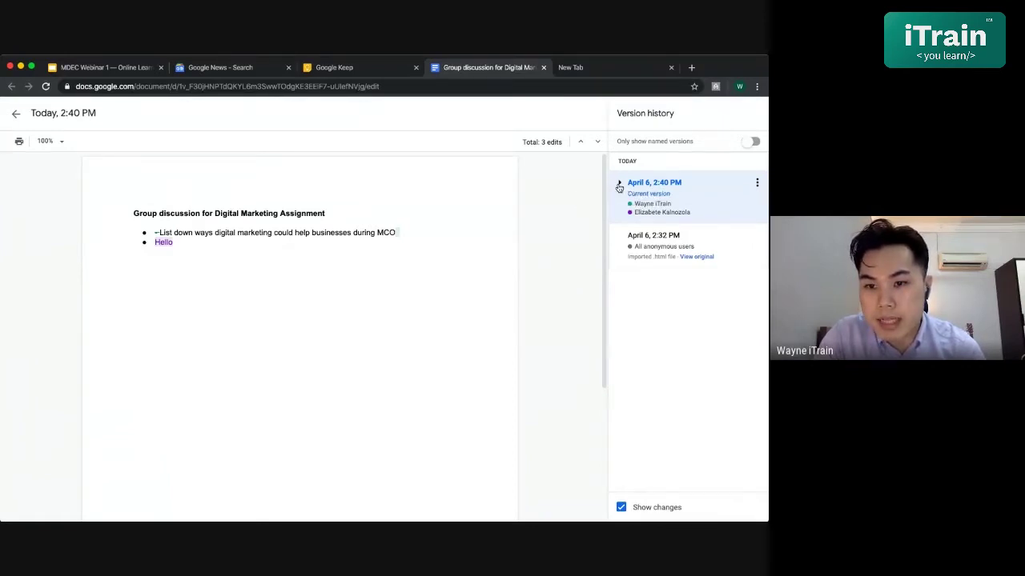
left_click(618, 183)
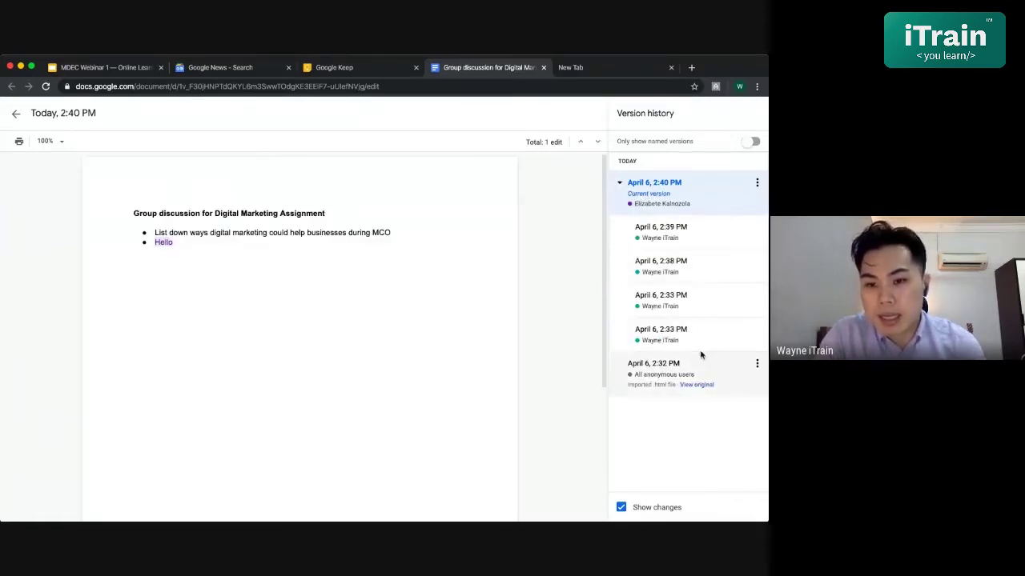
Step: Compare the April 6, 2:39 PM version of the document with the current 2:40 PM version
left_click(692, 232)
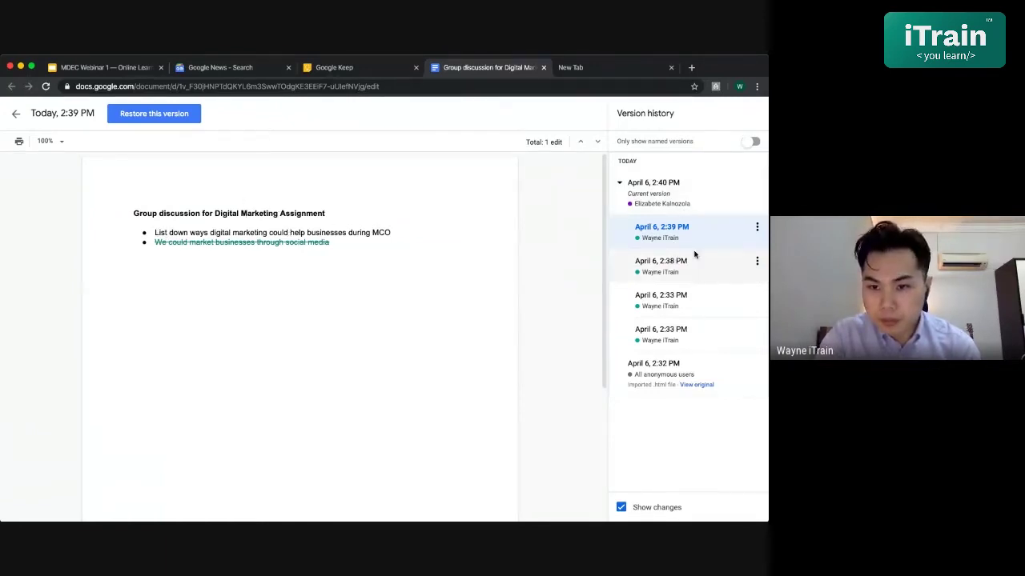
left_click(673, 184)
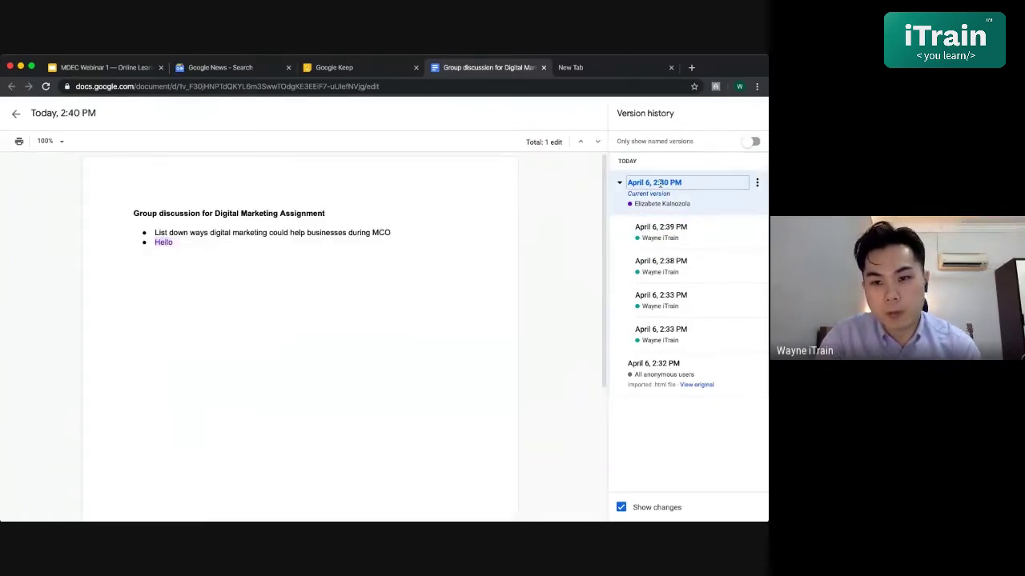
left_click(641, 183)
left_click(404, 248)
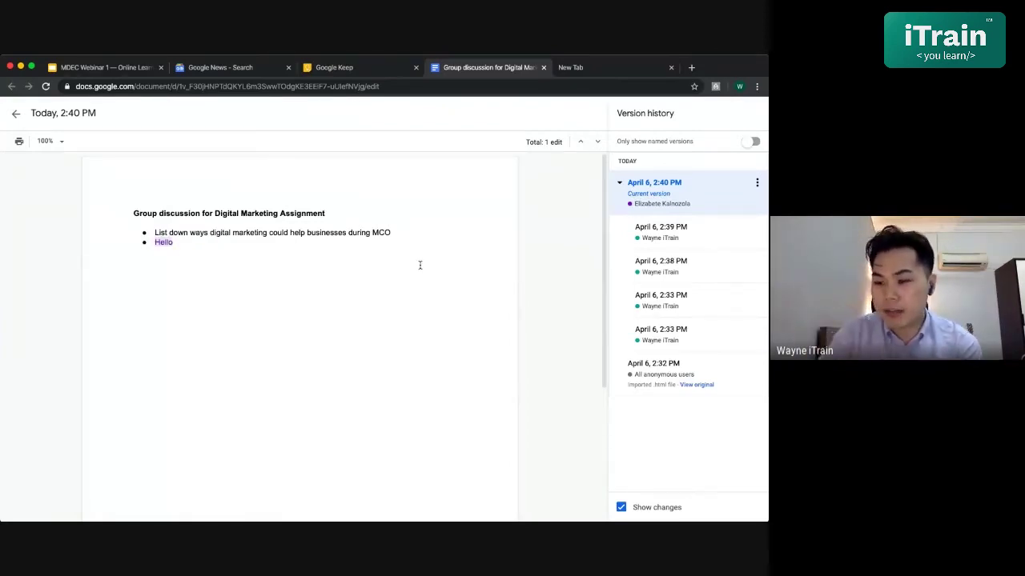
Step: Review the April 6, 2:39 PM version and its additional options, and return to the document without restoring it
left_click(745, 227)
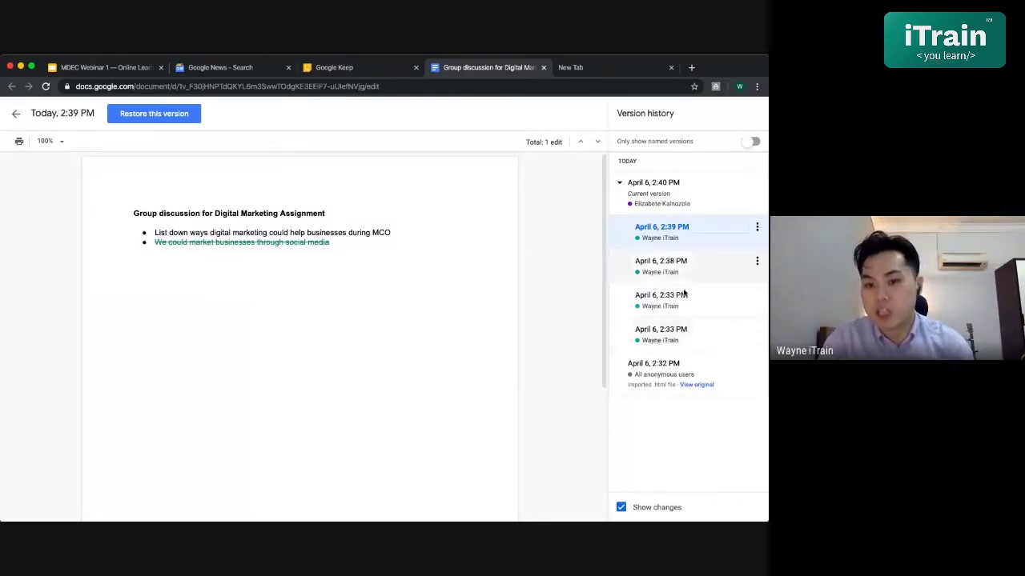
left_click(758, 227)
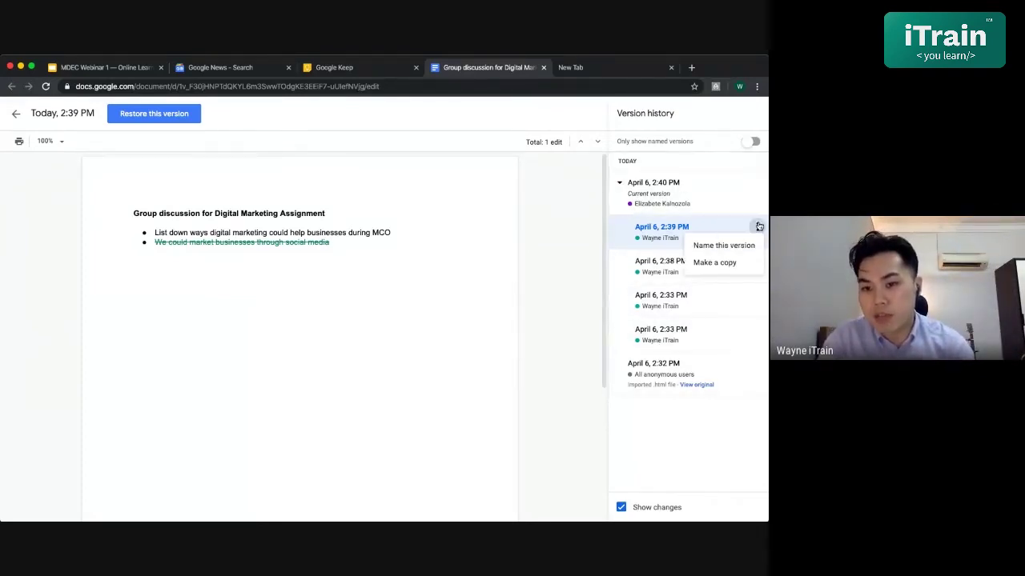
left_click(629, 244)
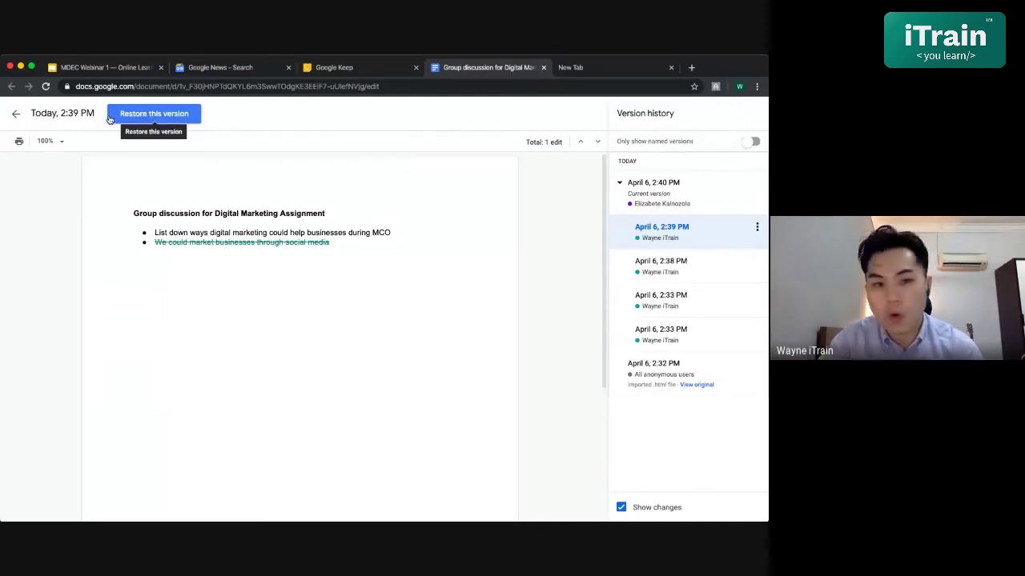
left_click(14, 117)
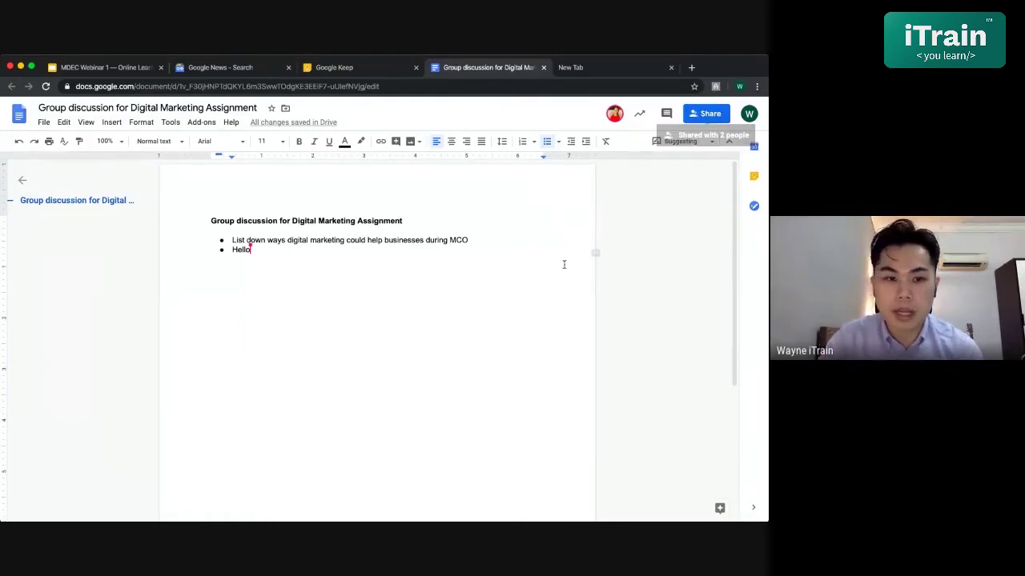
Step: Open the document's advanced sharing settings and add an access expiration for the first invited collaborator
scroll(636, 248, "down", 1)
left_click(709, 115)
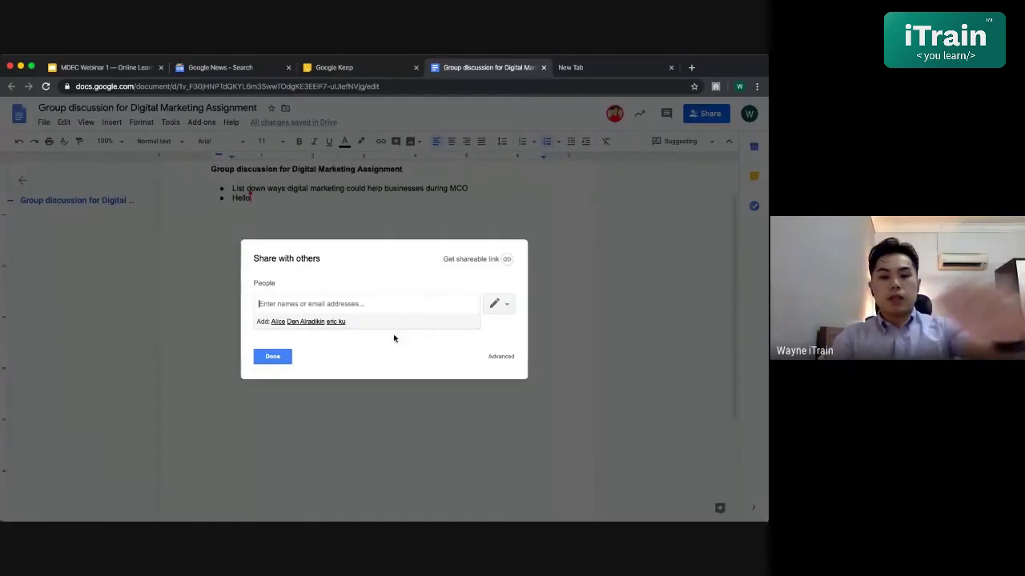
left_click(501, 356)
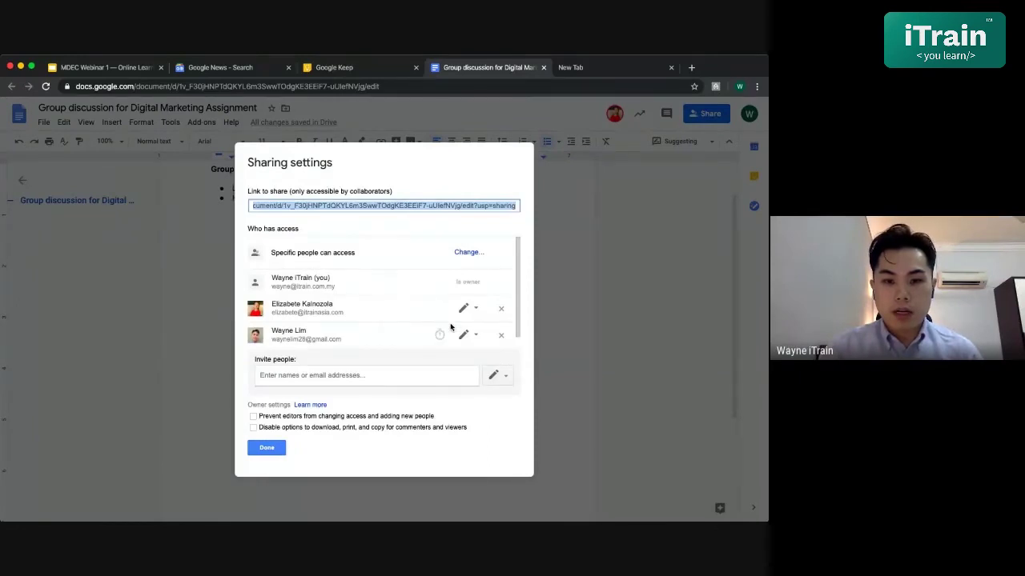
scroll(414, 288, "down", 1)
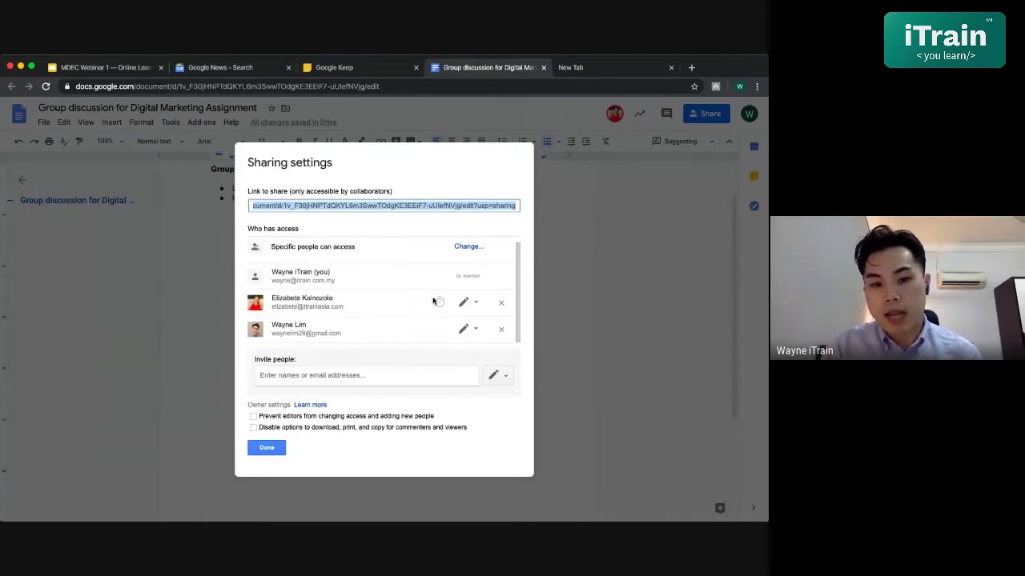
left_click(441, 304)
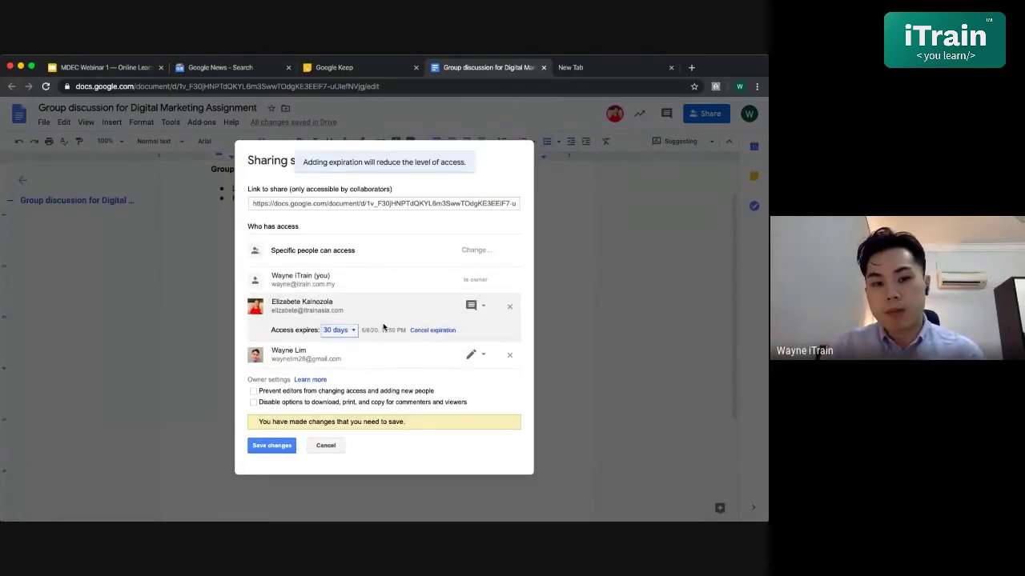
Step: Try custom access expiration dates of May 7 and May 6, 2020 for the first invited collaborator
left_click(338, 331)
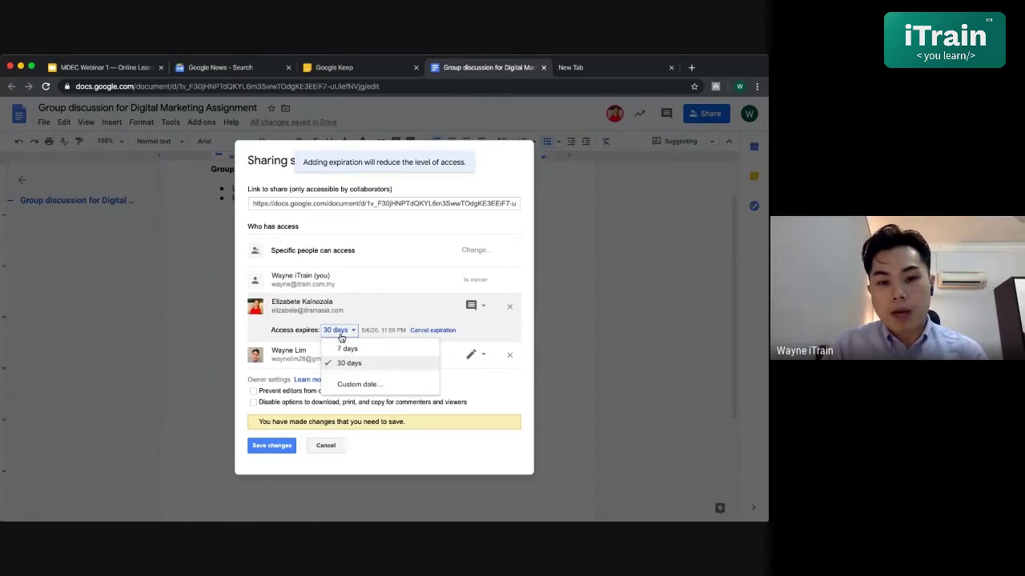
left_click(357, 385)
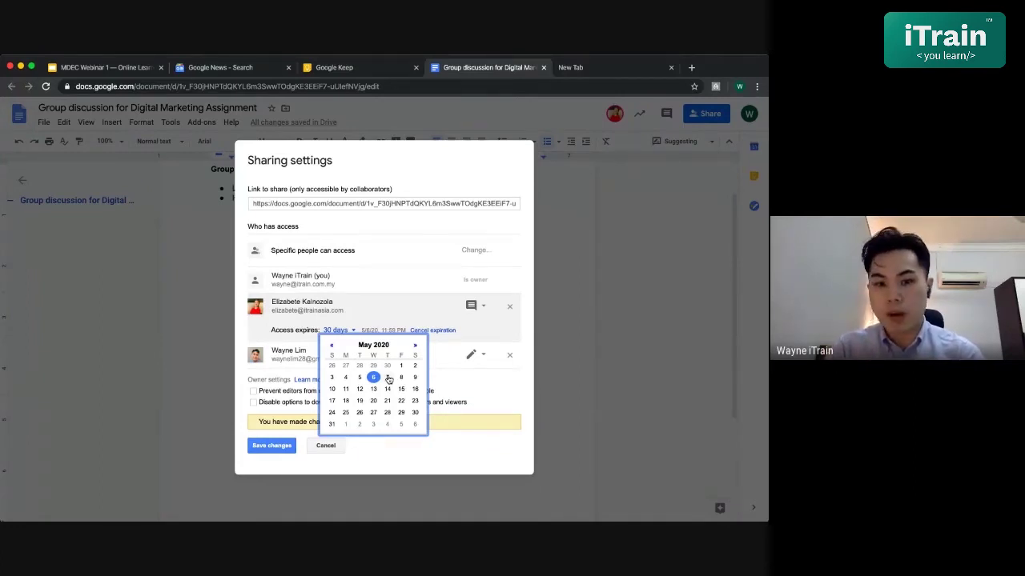
left_click(388, 379)
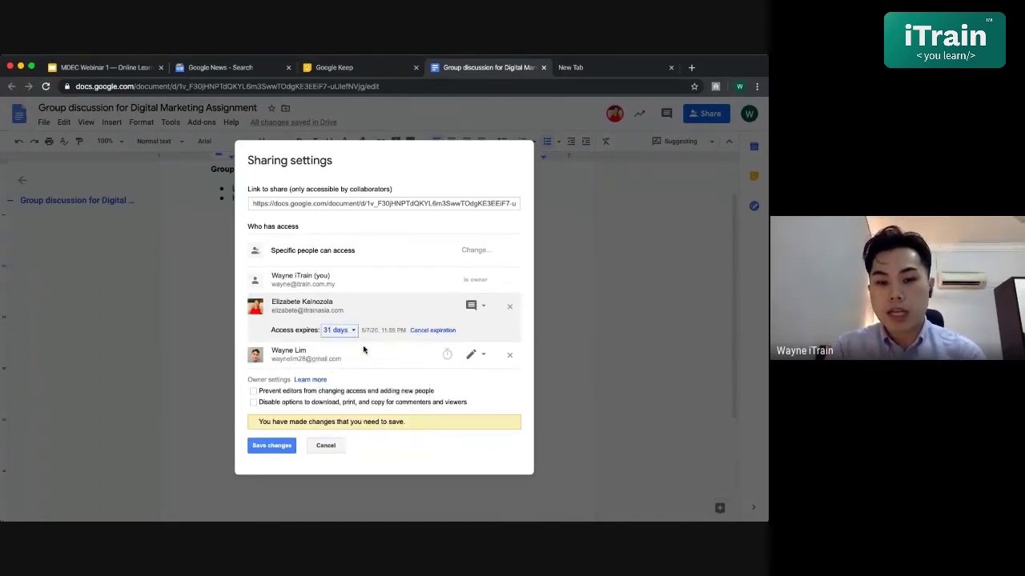
left_click(340, 330)
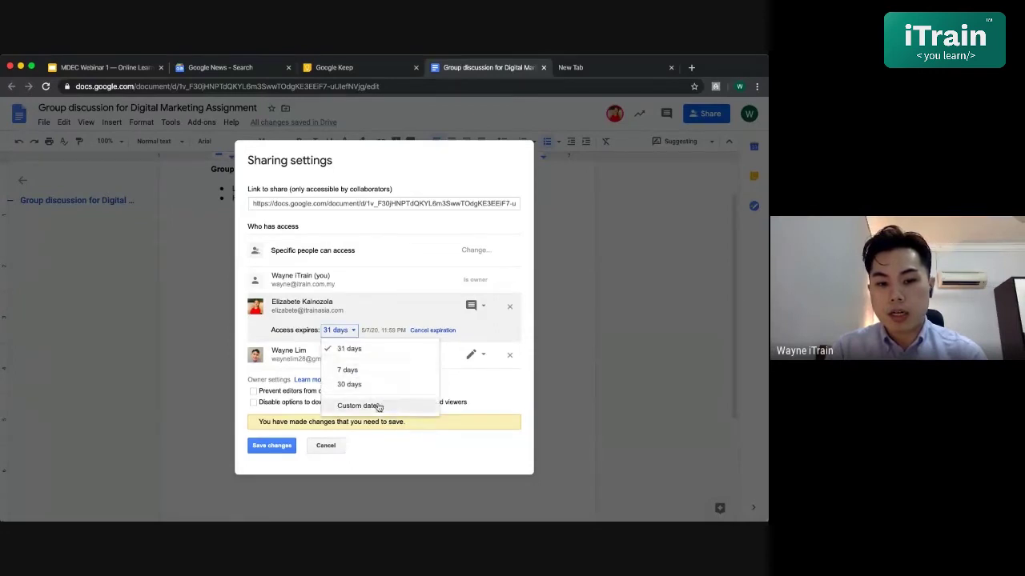
left_click(378, 406)
left_click(387, 378)
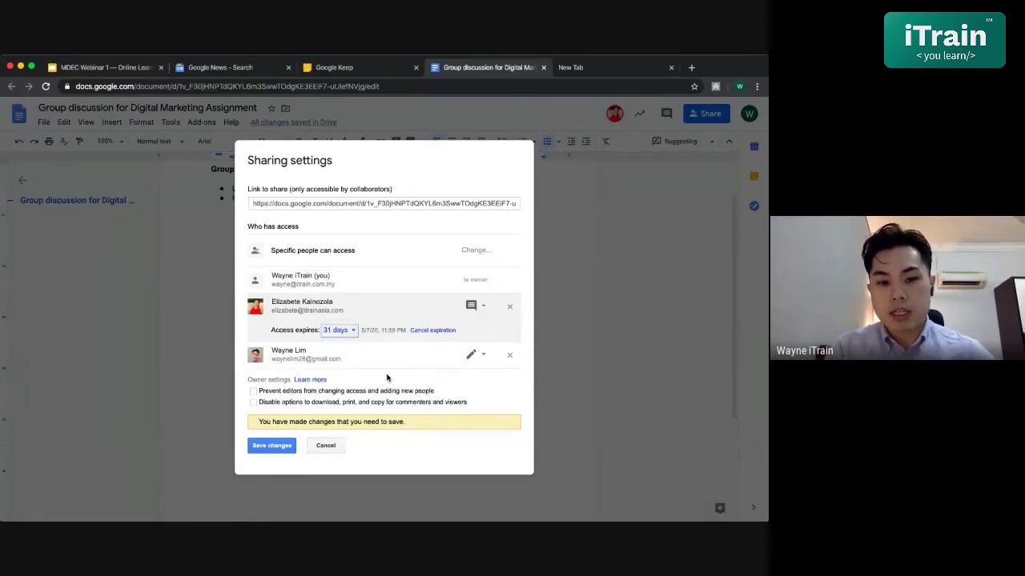
left_click(339, 338)
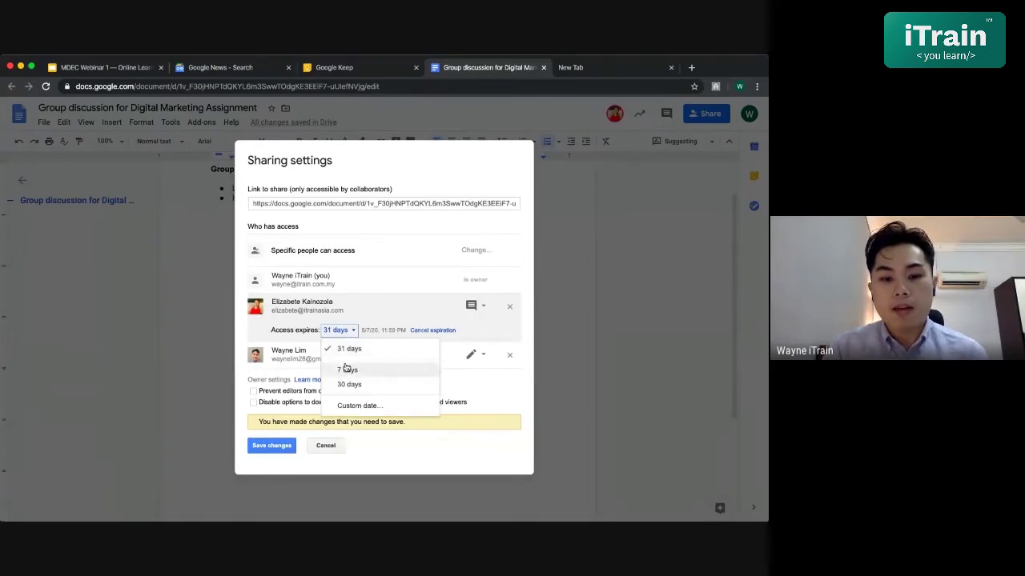
left_click(366, 408)
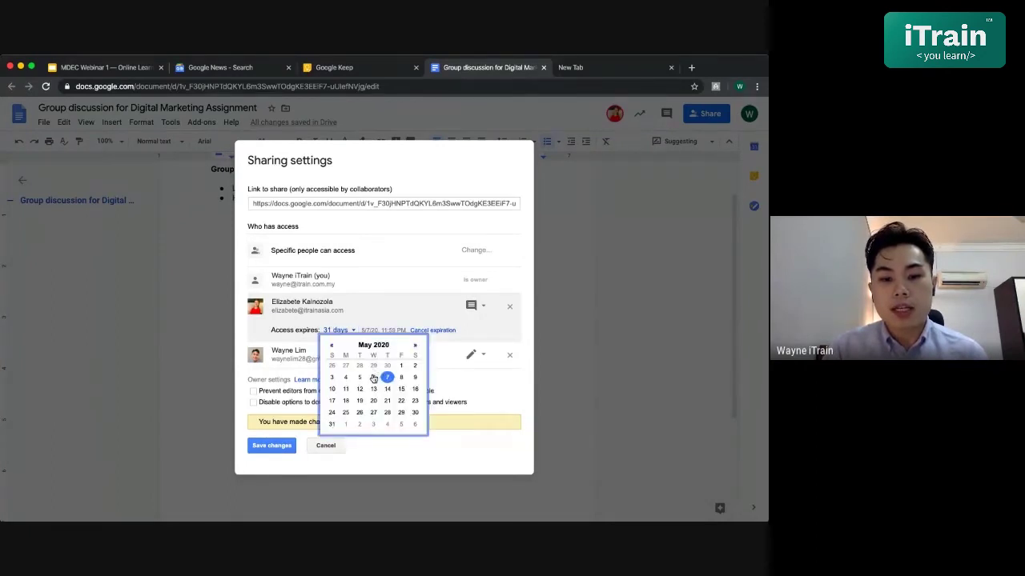
left_click(373, 377)
Step: Set the first invited collaborator's access to expire in 7 days and save the sharing changes
left_click(344, 336)
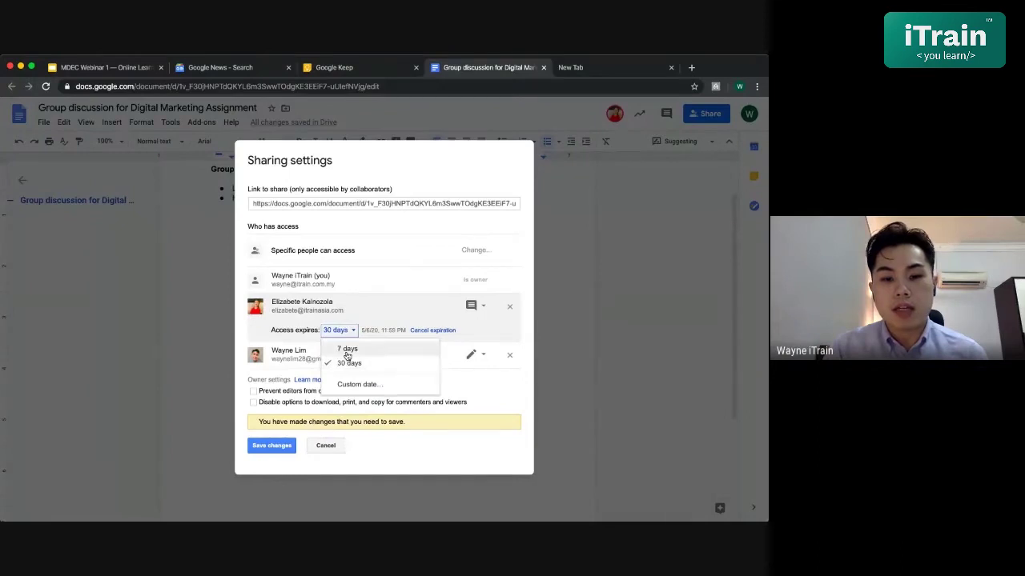
left_click(347, 352)
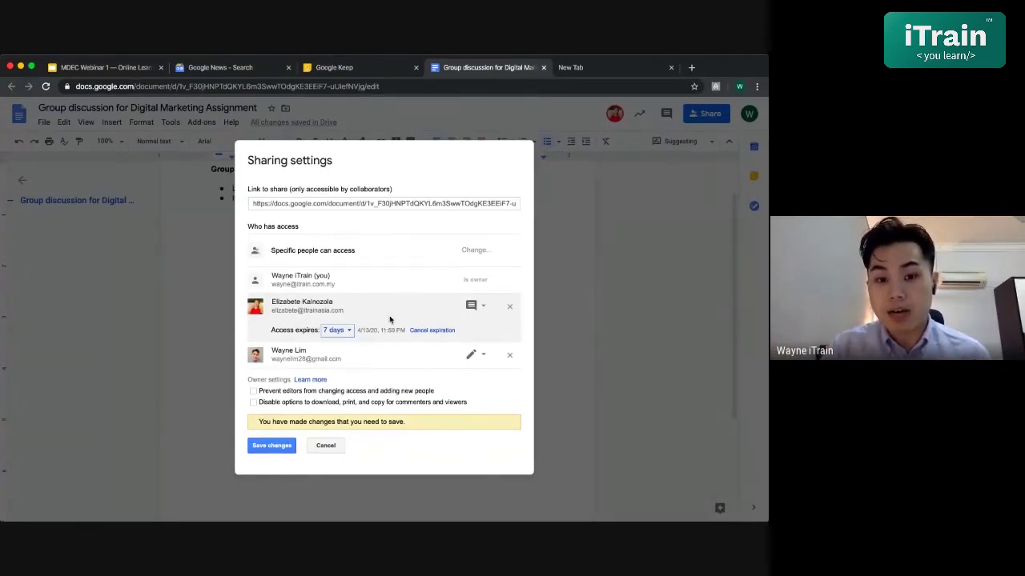
left_click(278, 447)
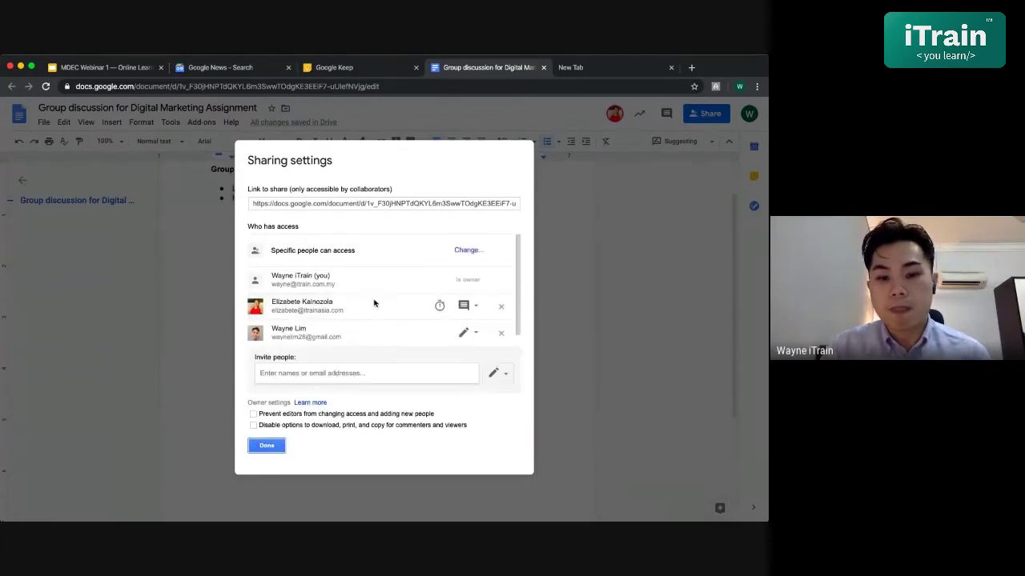
Step: Add a 30-day access expiration for the second invited collaborator and save the sharing changes
mouse_move(439, 311)
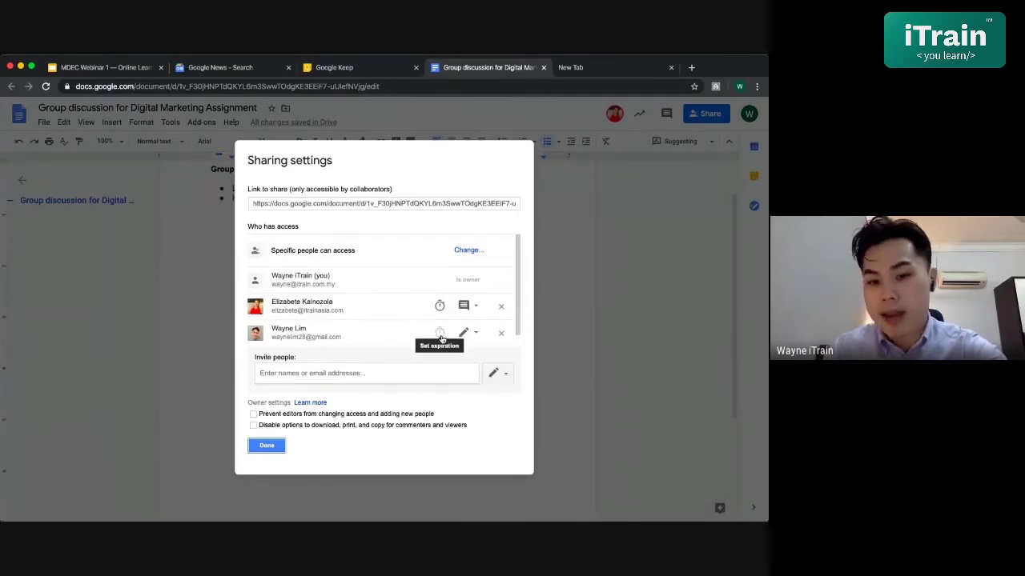
left_click(440, 333)
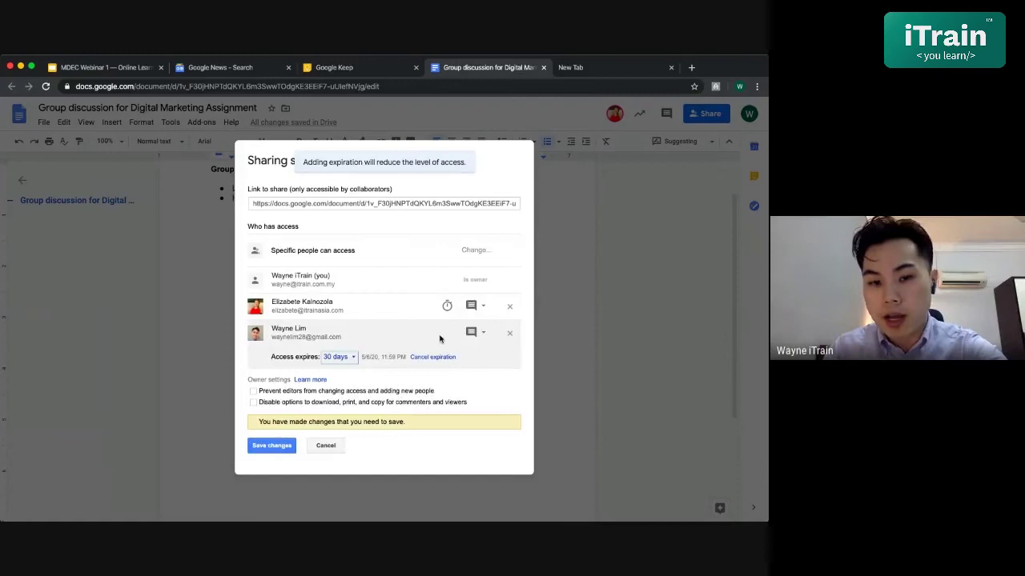
left_click(347, 357)
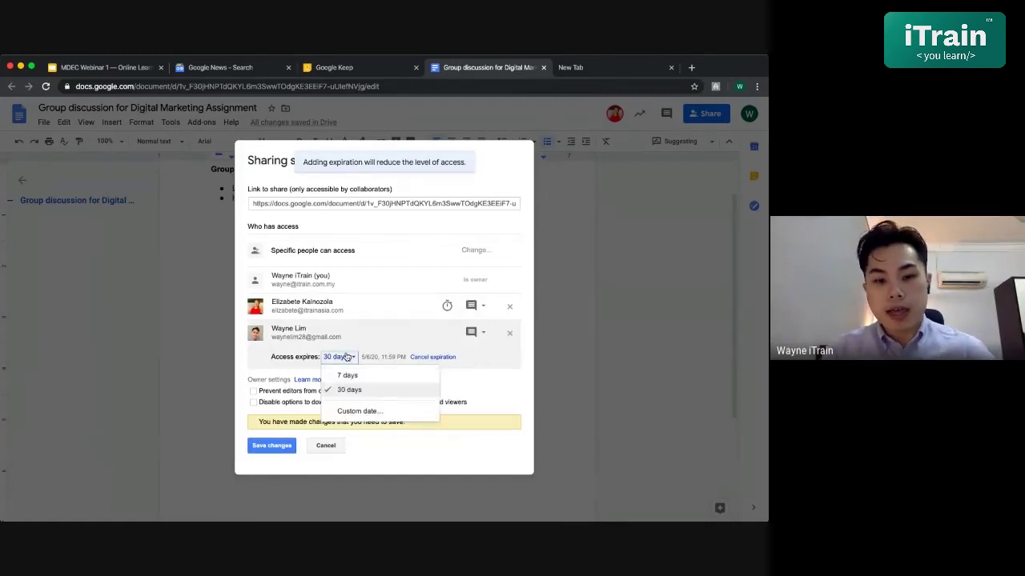
left_click(351, 395)
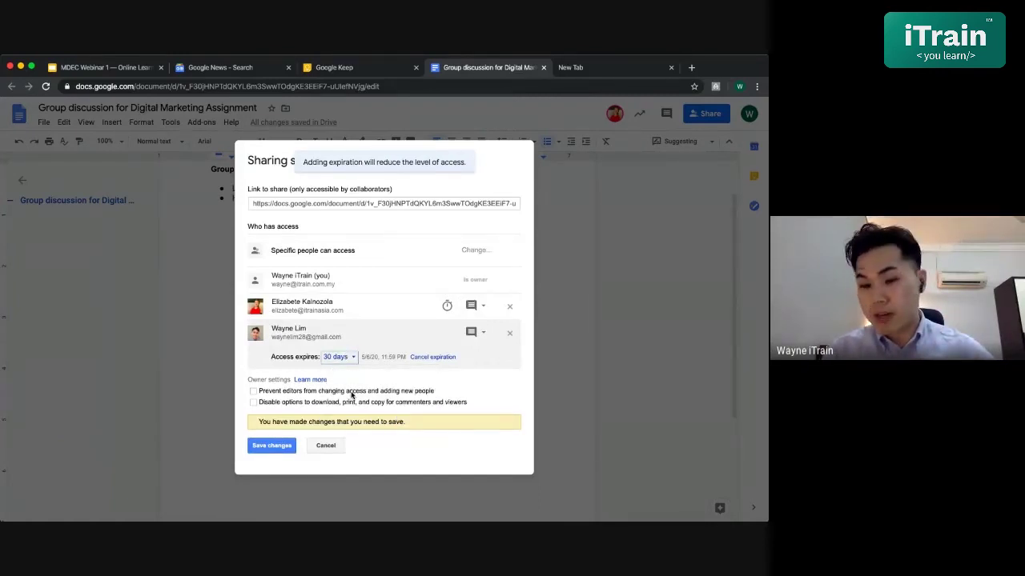
left_click(280, 447)
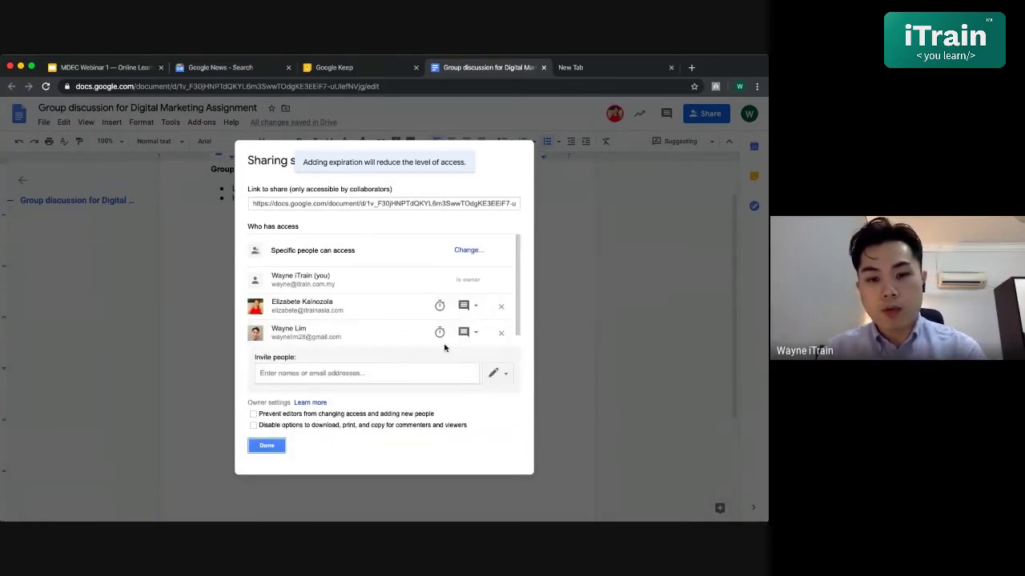
mouse_move(439, 334)
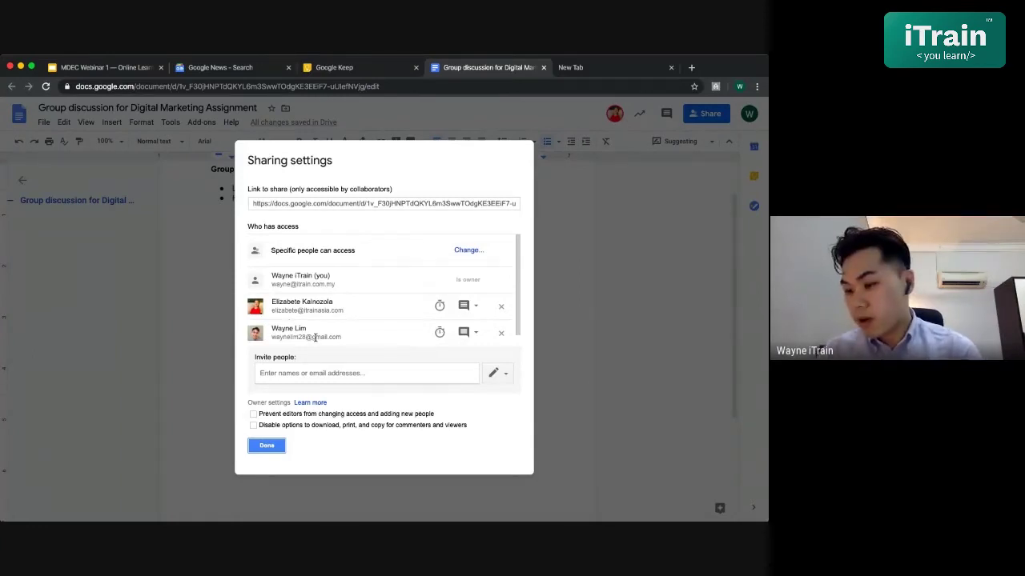
Step: Close the sharing settings, then reopen them from the document to review who has access and the owner settings, and close them again
left_click(266, 445)
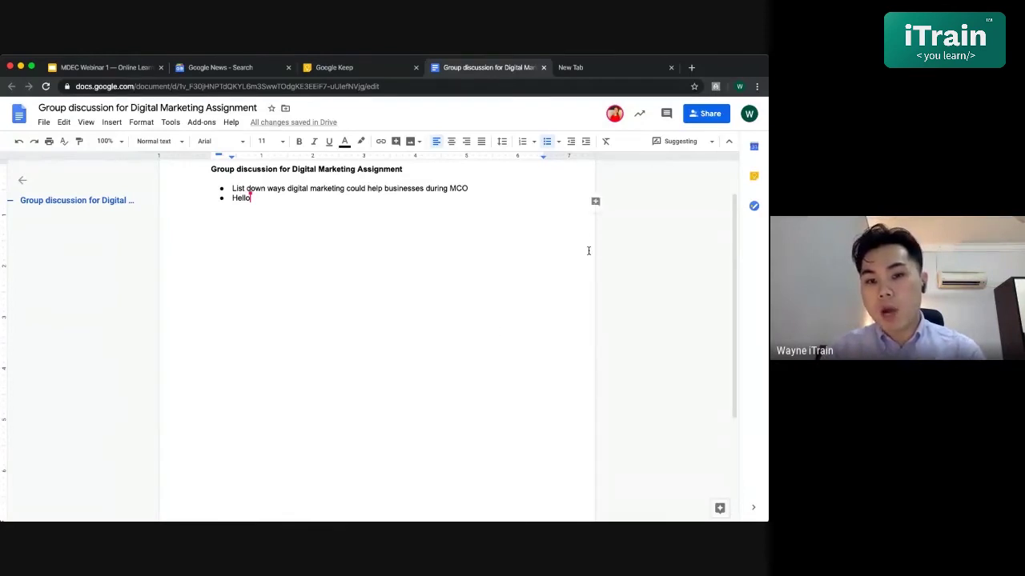
scroll(589, 251, "up", 1)
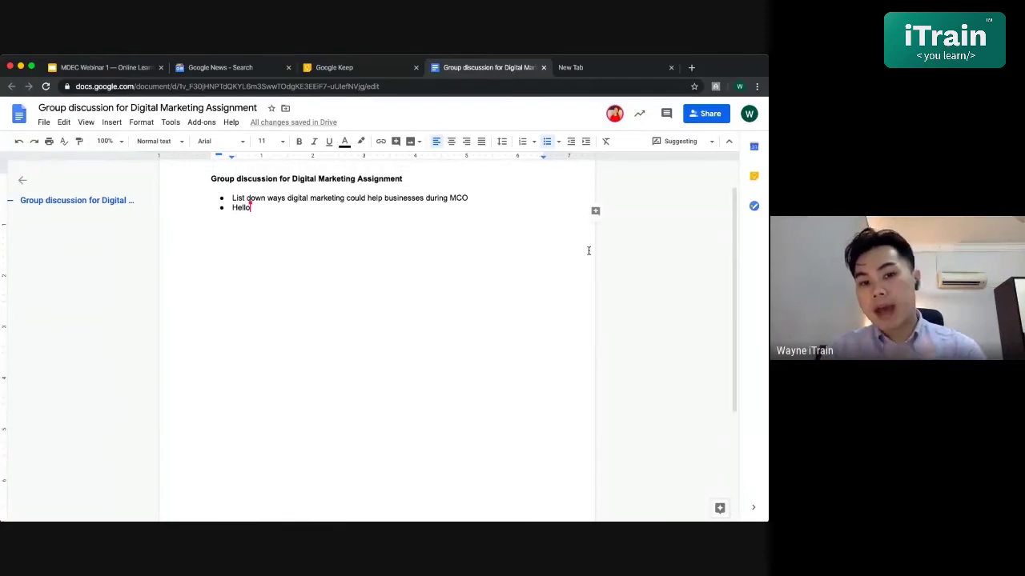
left_click(703, 116)
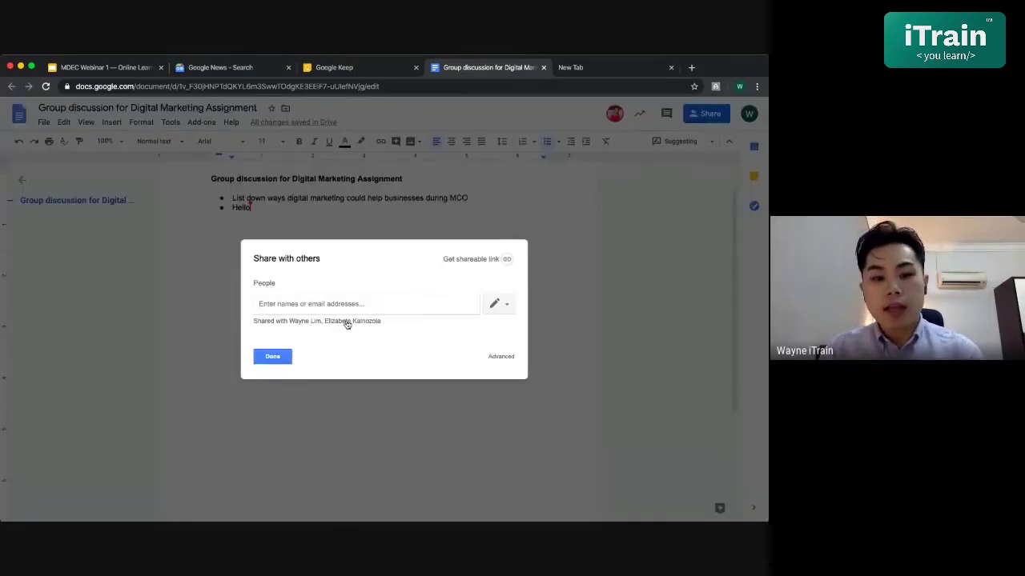
left_click(310, 322)
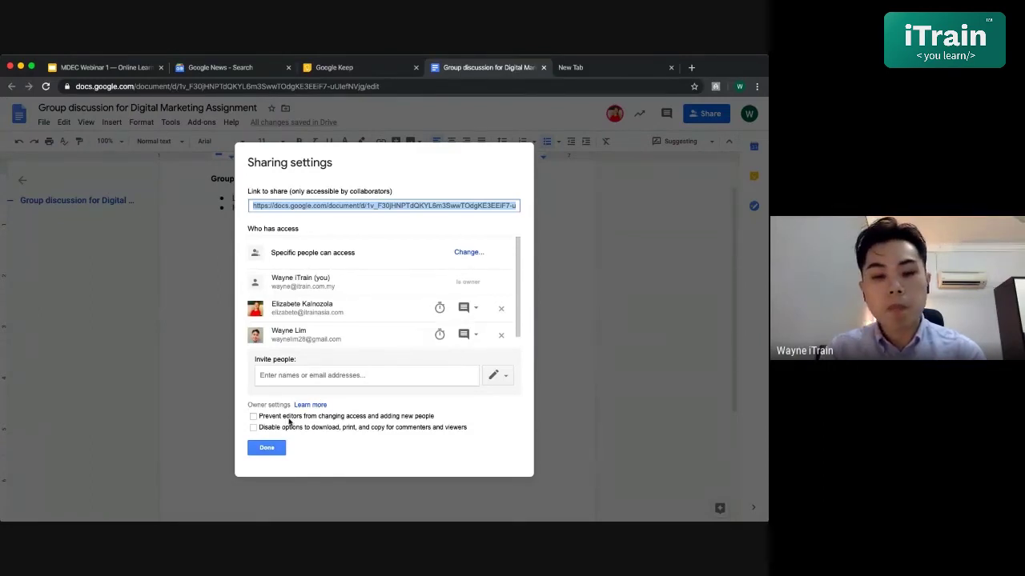
left_click(266, 448)
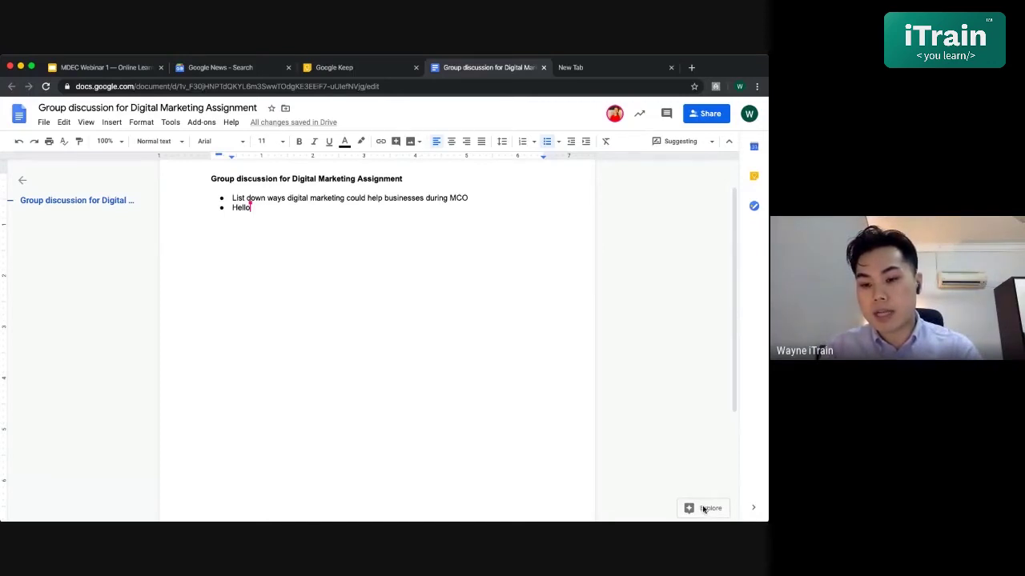
Step: Open Explore beside the document and enter a search query beginning "ways to help businesses"
left_click(706, 506)
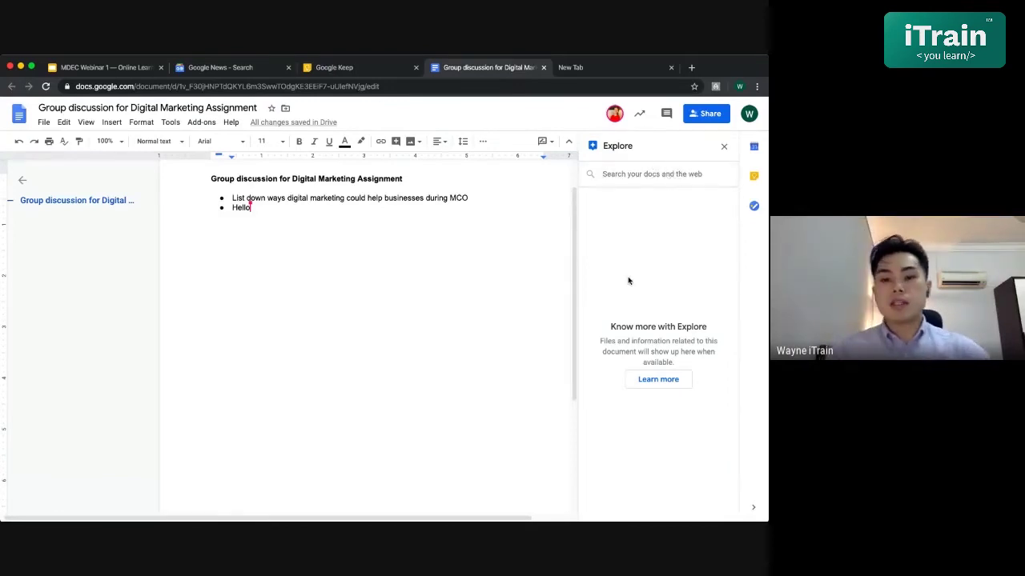
type("w")
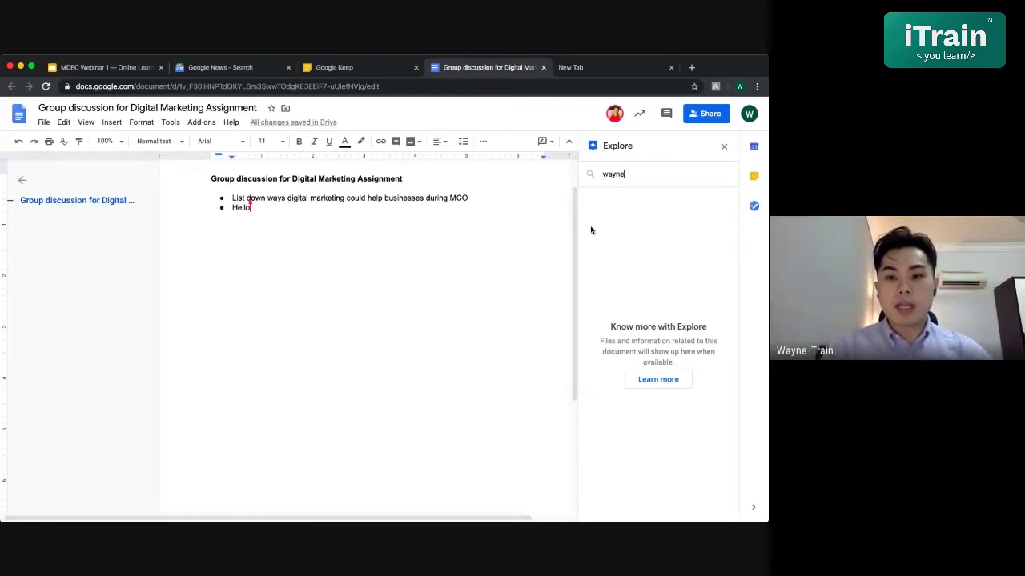
type("ayne")
key("BackSpace")
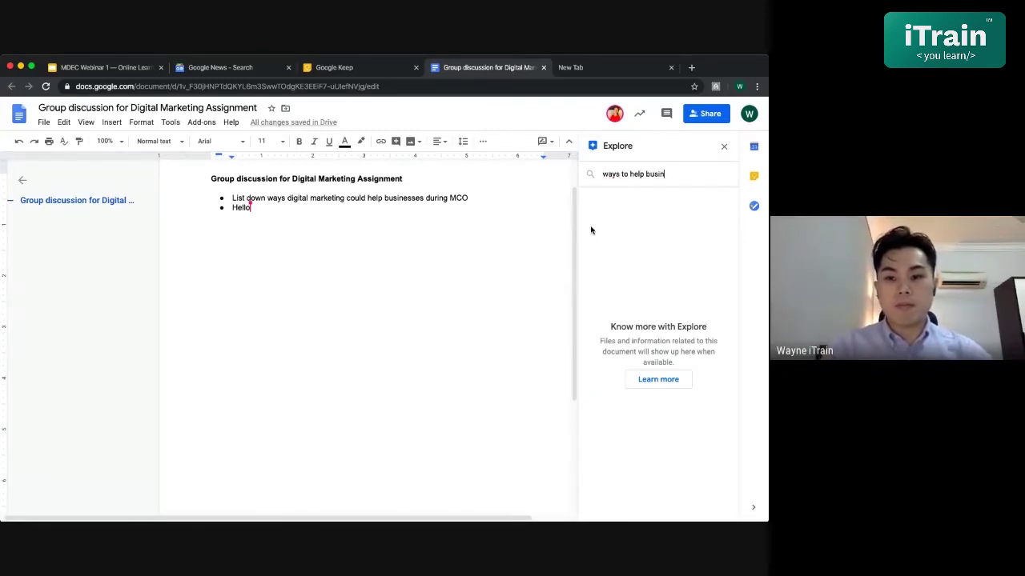
type("esses wi")
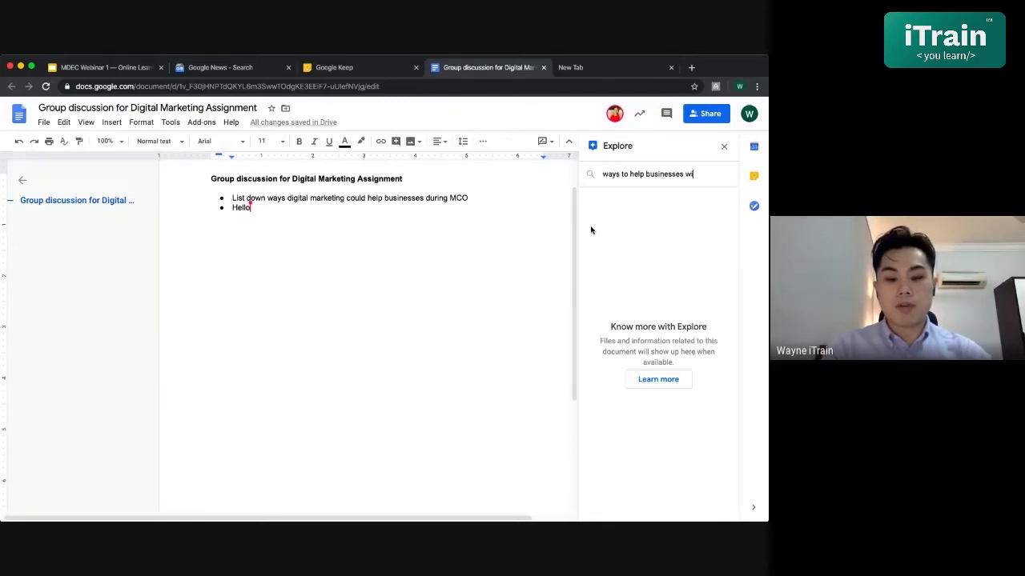